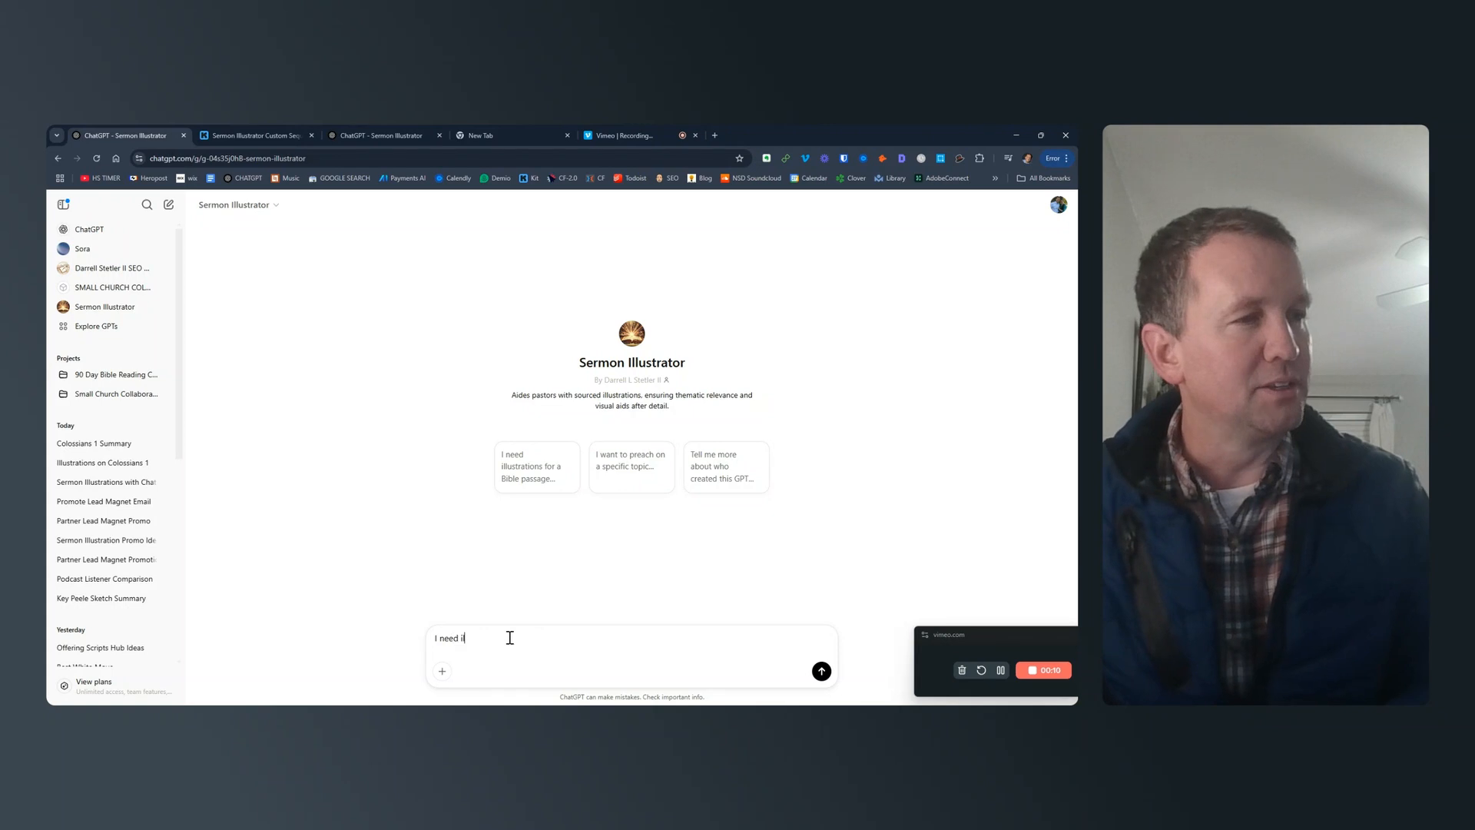
Ask the Sermon Illustrator GPT "I need illustrations on prayer.".
text(llustrations )
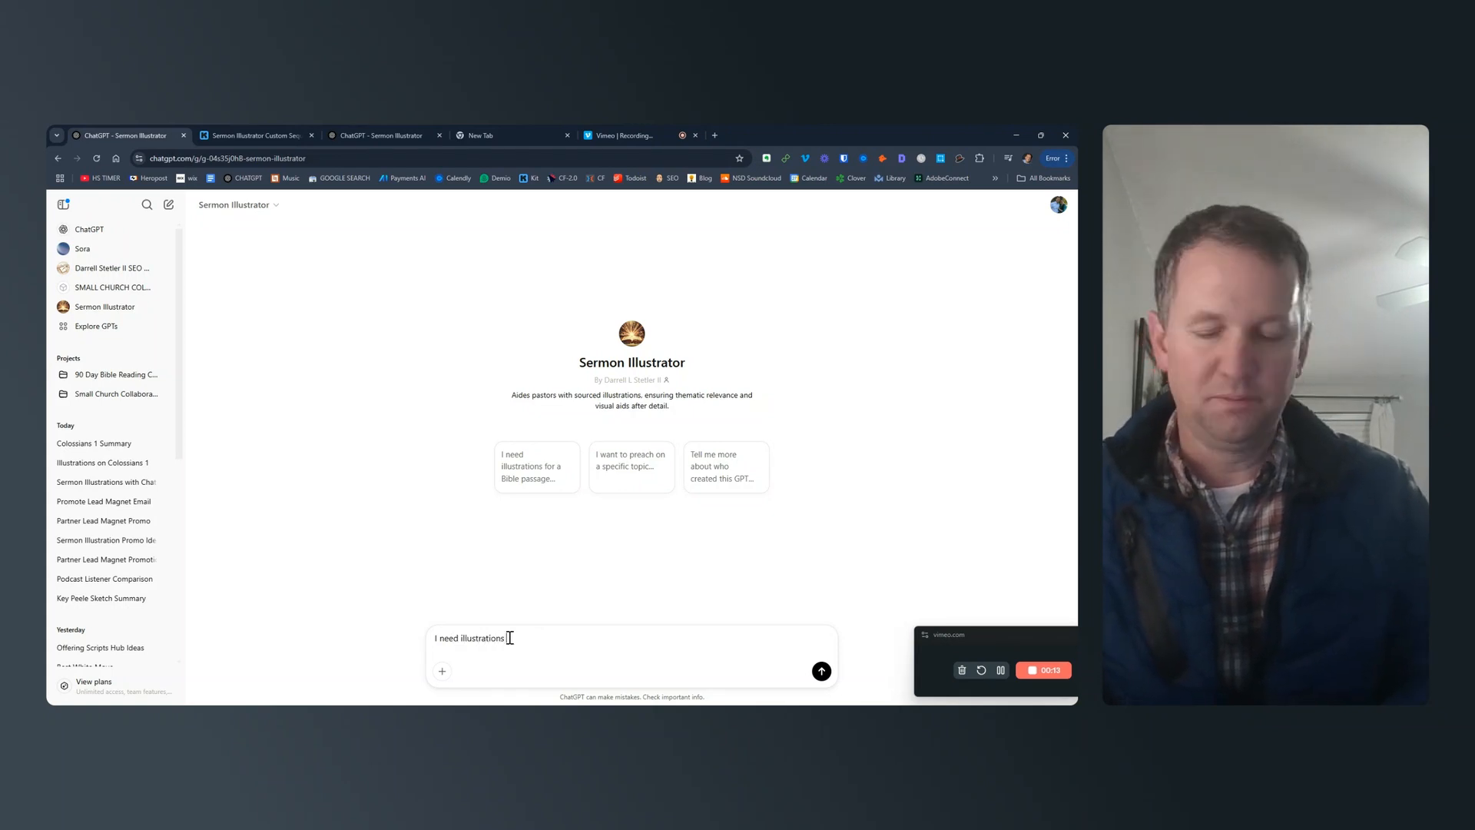
text(on prayer.)
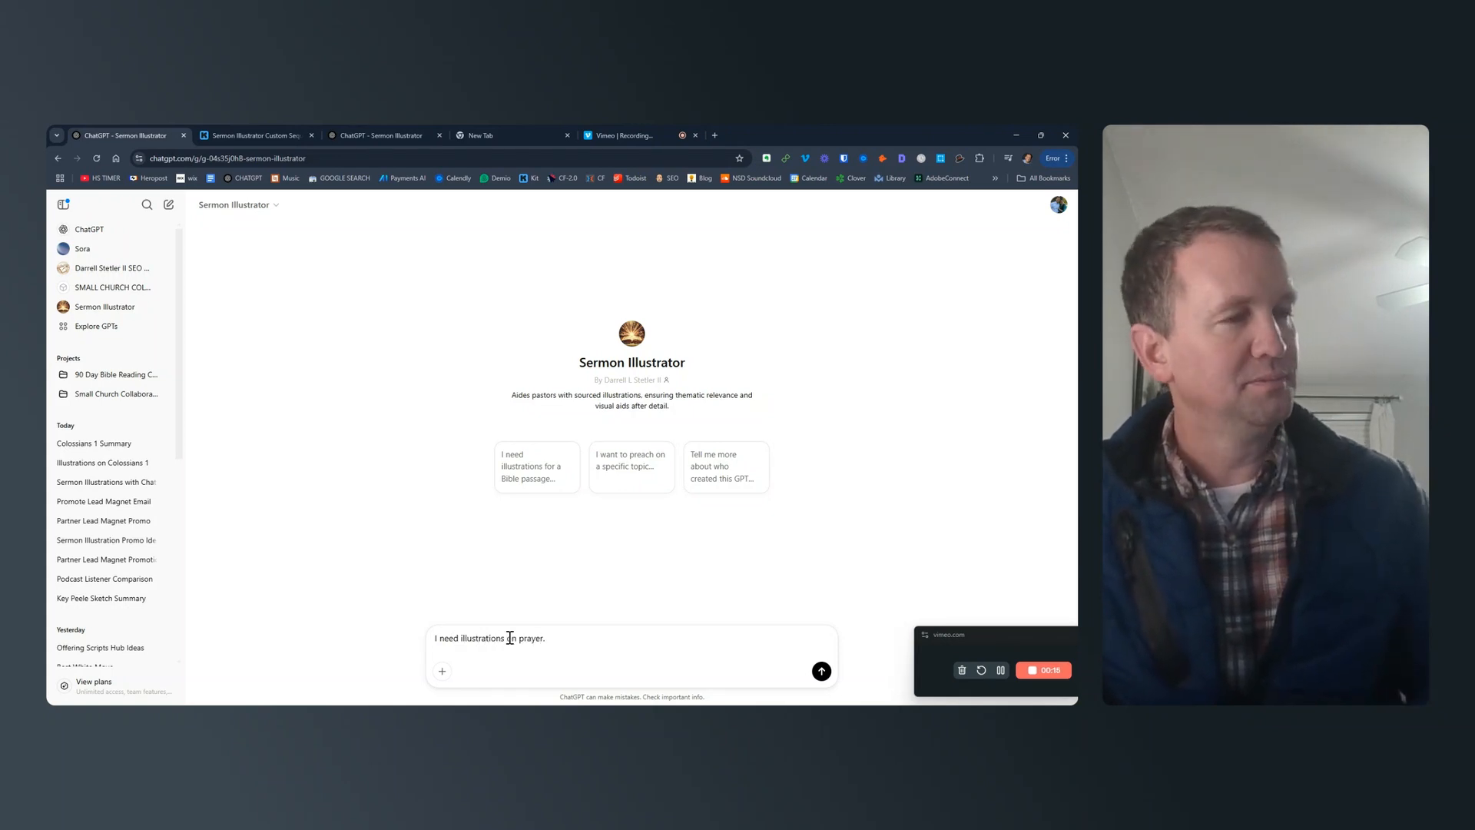
key(Return)
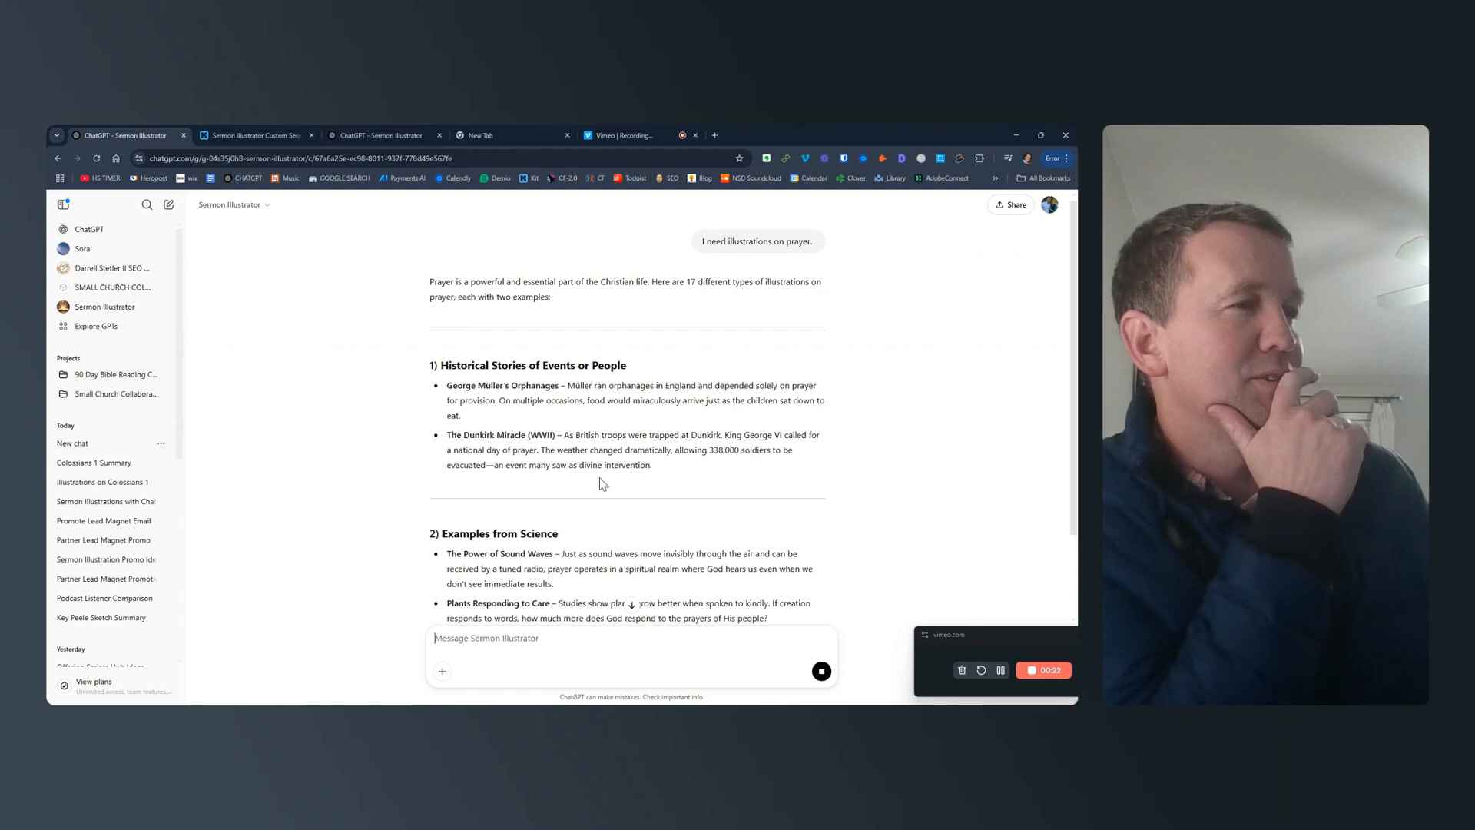
Review the prayer illustrations from historical stories, science, social sciences or psychology, and art or music.
drag(430, 366, 627, 366)
scroll(443, 445, down, 2)
drag(435, 426, 553, 425)
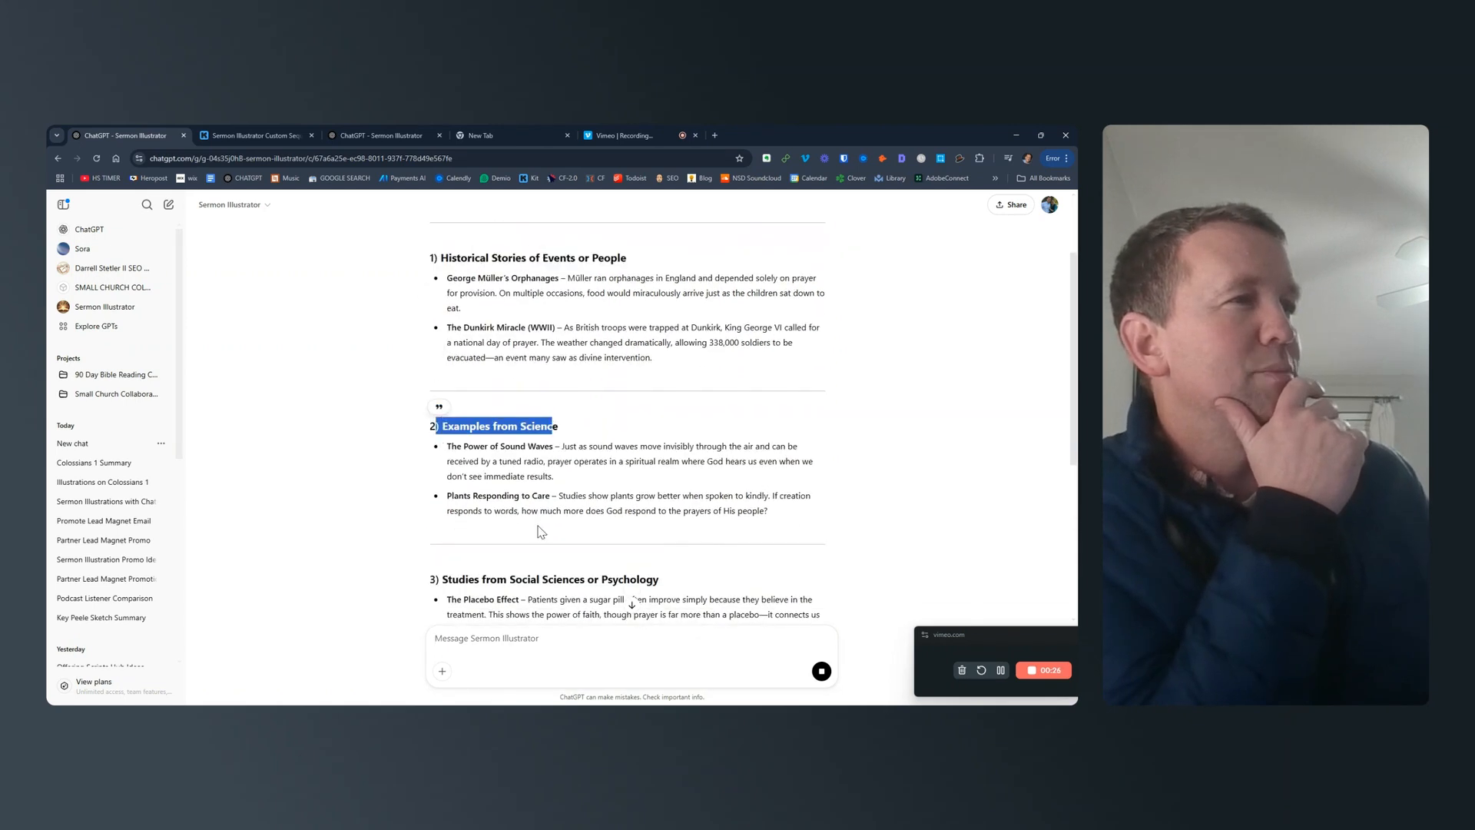
scroll(448, 552, down, 1)
drag(436, 524, 659, 526)
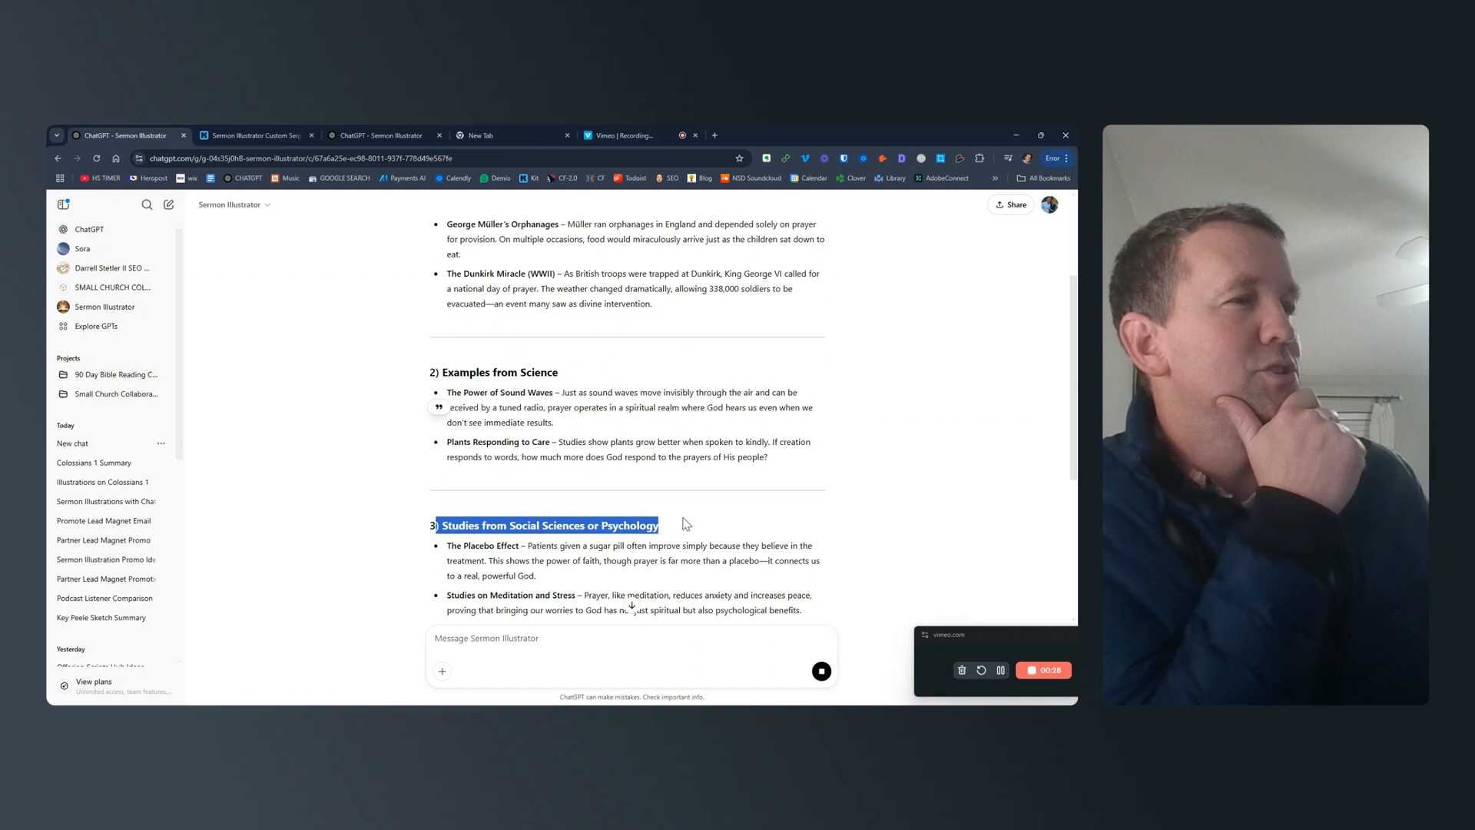
scroll(549, 581, down, 2)
scroll(549, 582, down, 1)
scroll(549, 574, down, 1)
drag(431, 464, 593, 467)
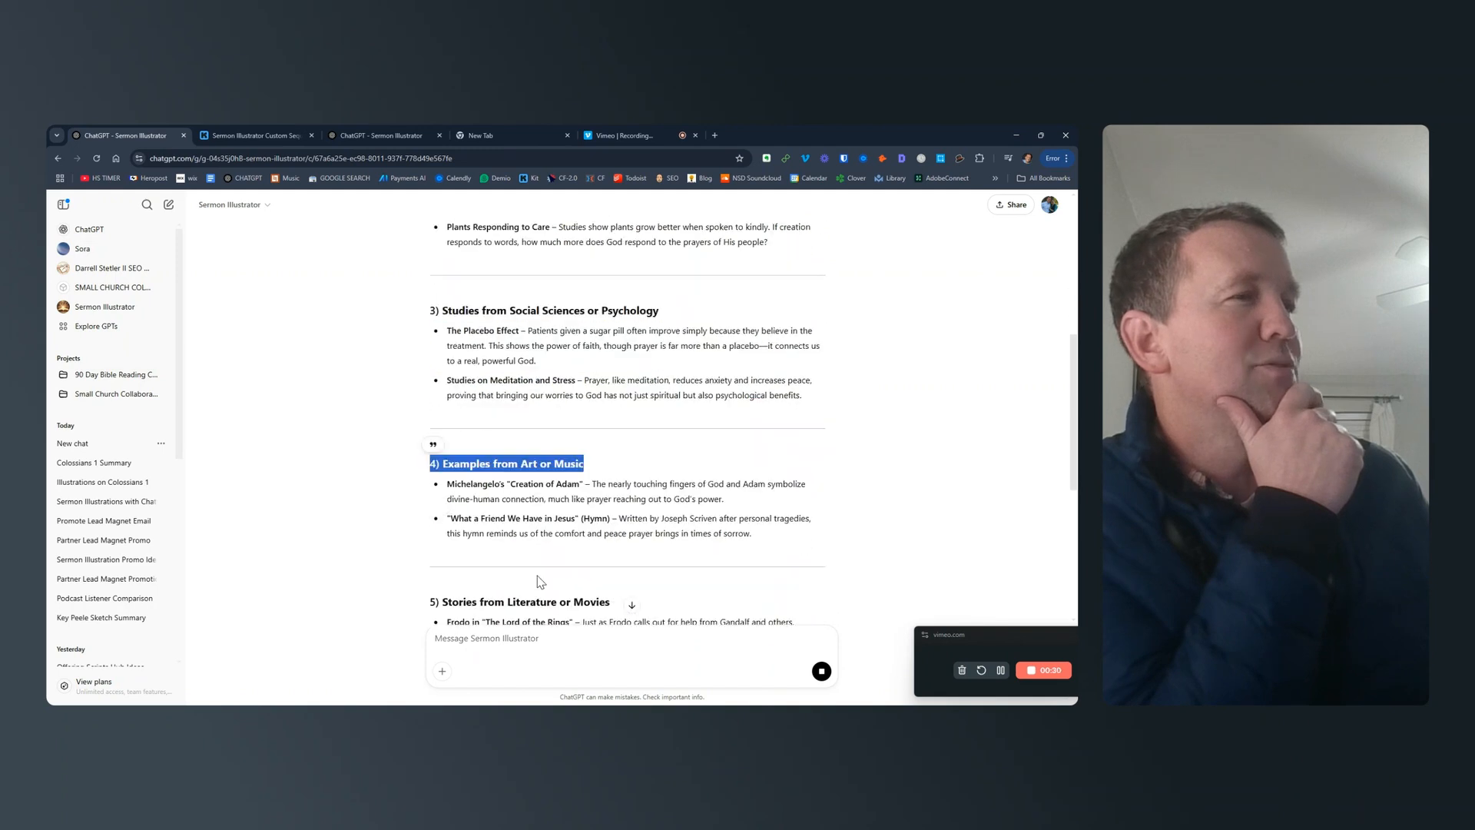
Review the illustrations from literature or movies, the metaphors on the topic, and the poetry or quotes.
scroll(540, 582, down, 2)
drag(621, 440, 430, 441)
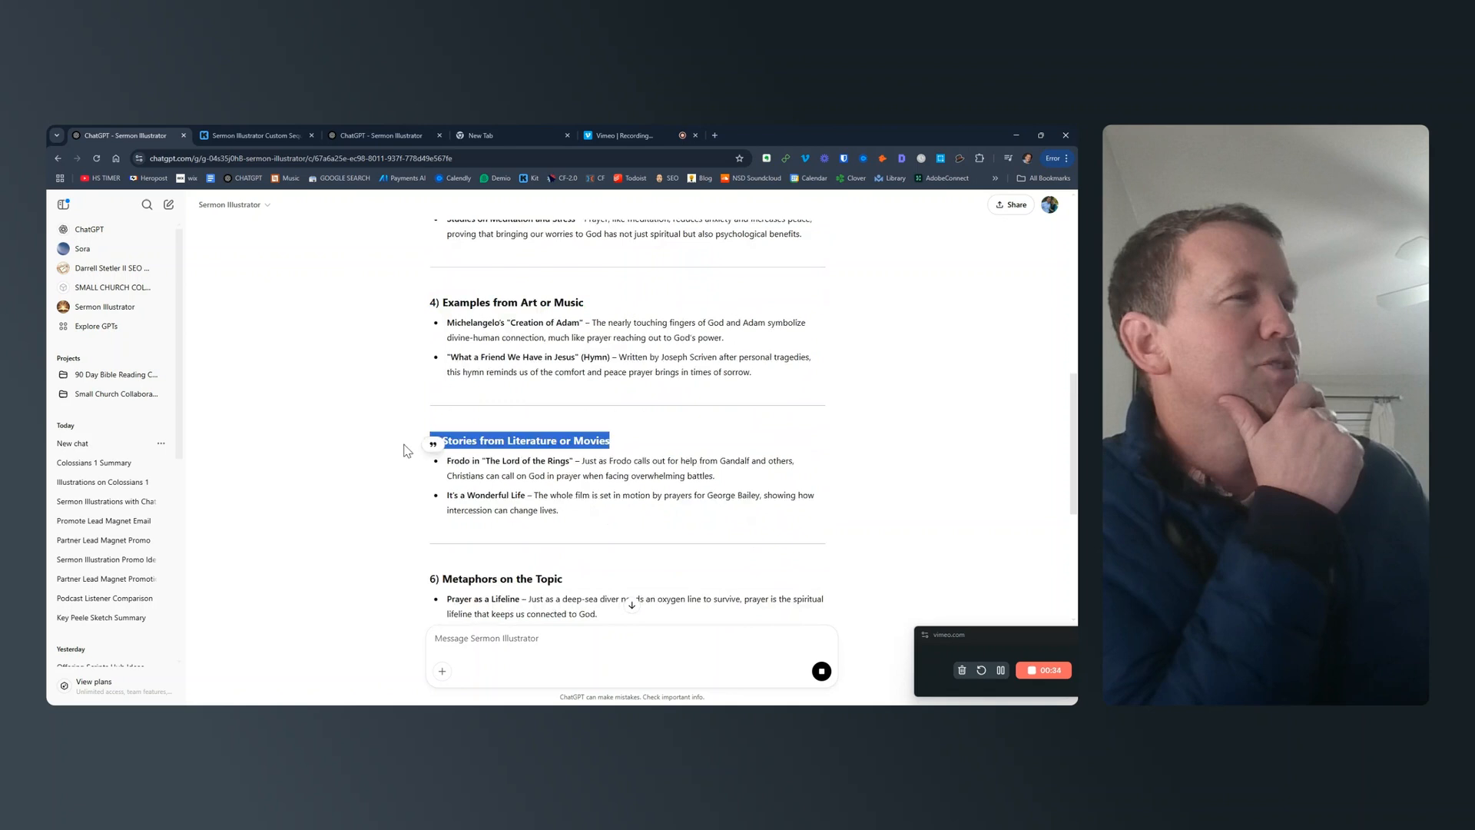
scroll(541, 543, down, 1)
drag(533, 461, 449, 444)
drag(588, 407, 447, 408)
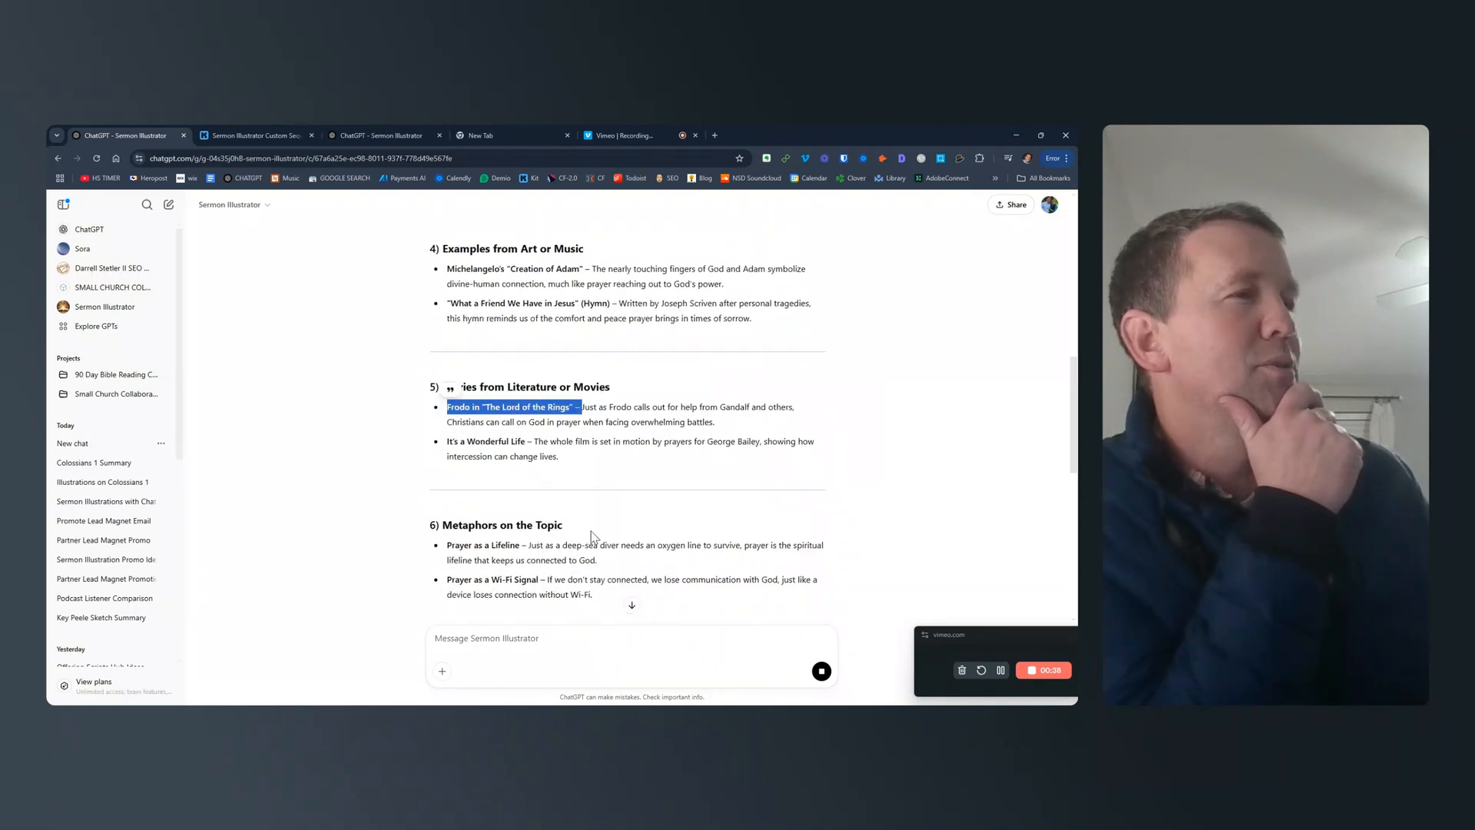
drag(592, 532, 429, 525)
scroll(593, 595, down, 2)
drag(542, 509, 472, 522)
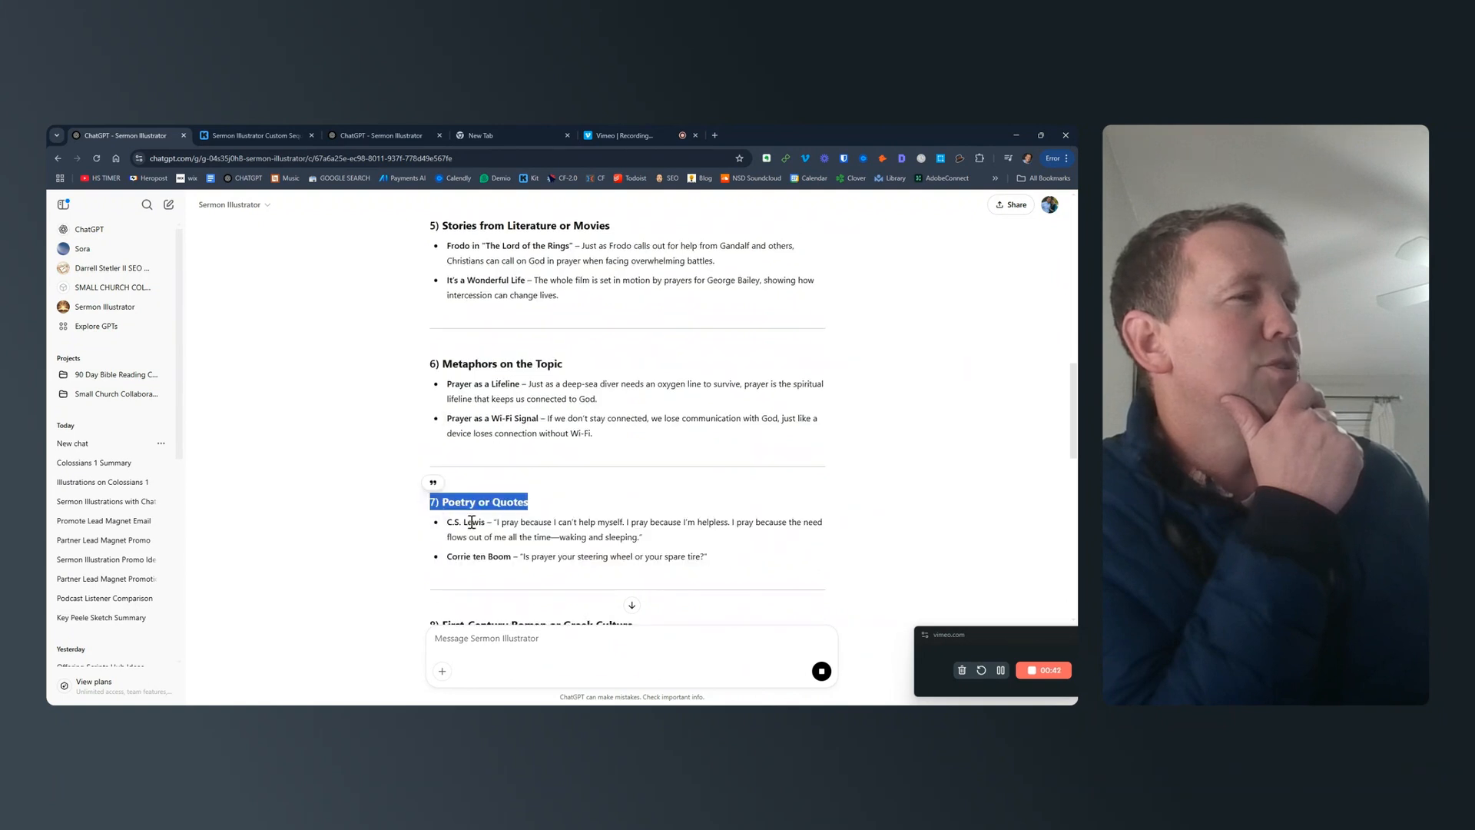
Examine the illustrations on first-century Roman or Greek culture and on Christian culture in the first century.
scroll(644, 585, down, 2)
drag(635, 464, 395, 470)
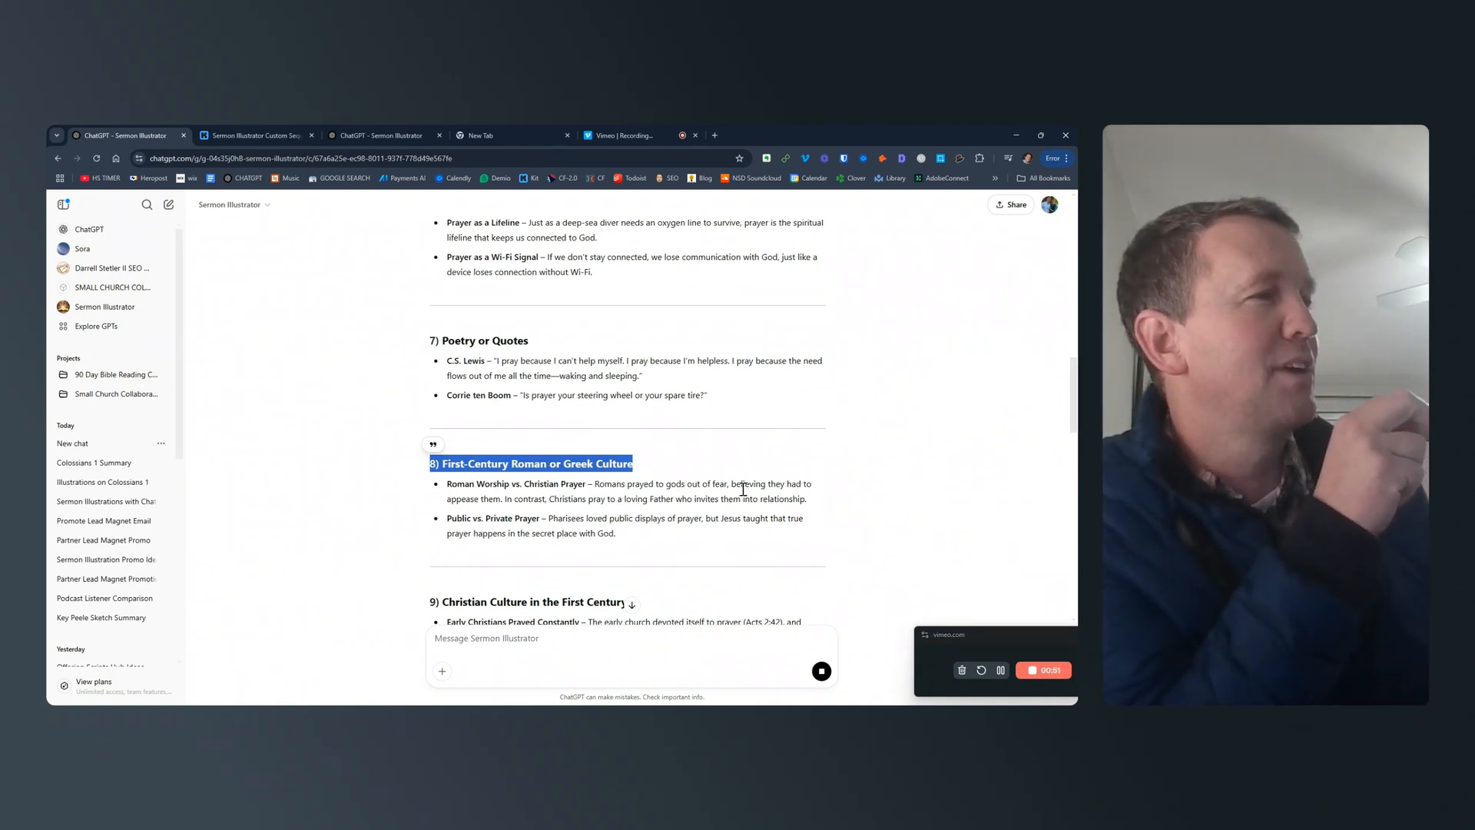
drag(590, 486, 741, 490)
drag(563, 499, 718, 501)
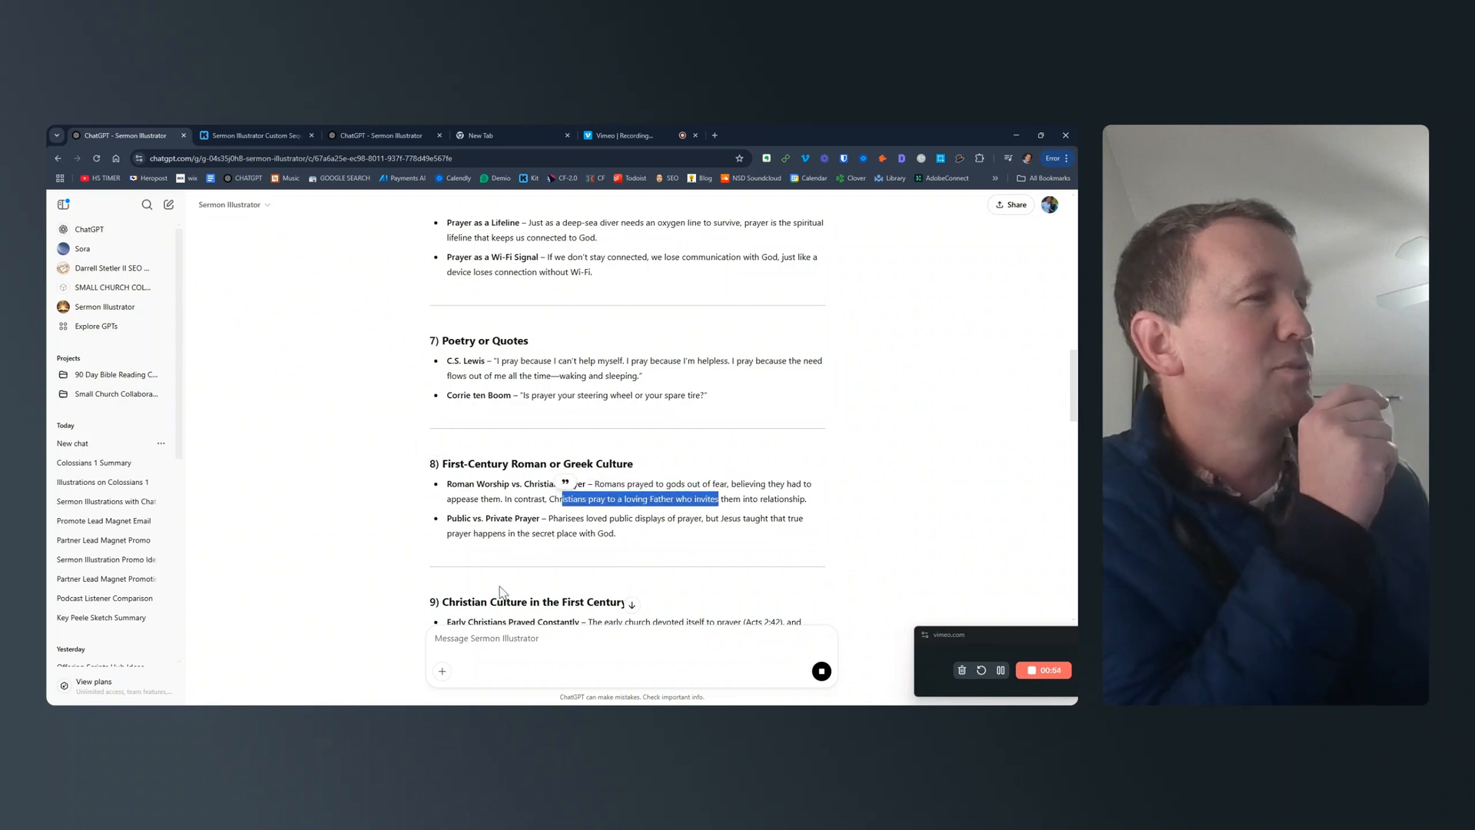
drag(451, 523, 540, 523)
scroll(489, 513, down, 2)
drag(563, 412, 666, 414)
drag(448, 496, 638, 513)
Review the biblical parallels, current events, fables or folklore, and interesting practices from cultures around the world.
scroll(472, 538, down, 2)
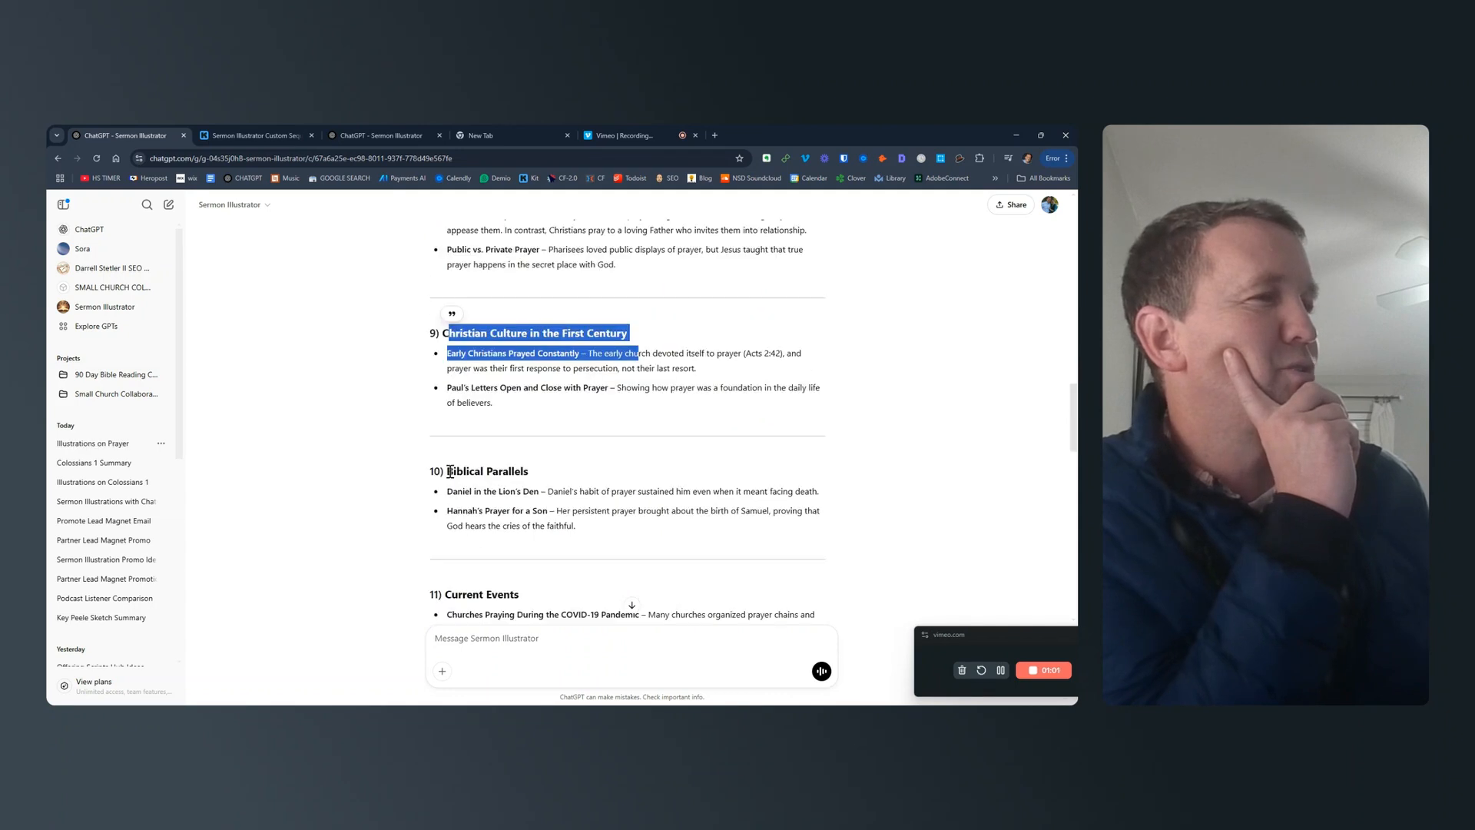
drag(449, 471, 528, 472)
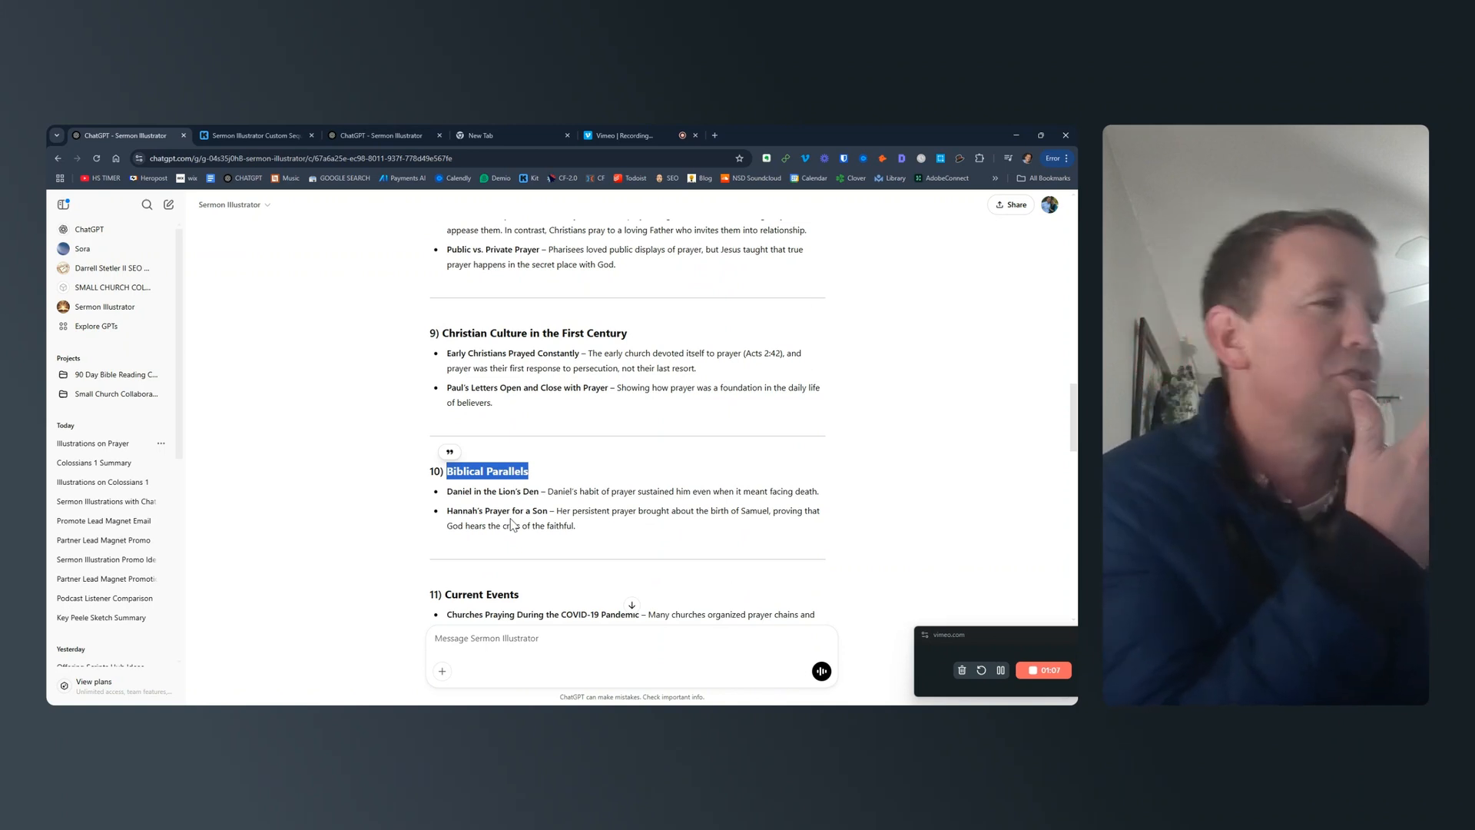
scroll(513, 525, down, 1)
scroll(514, 523, down, 1)
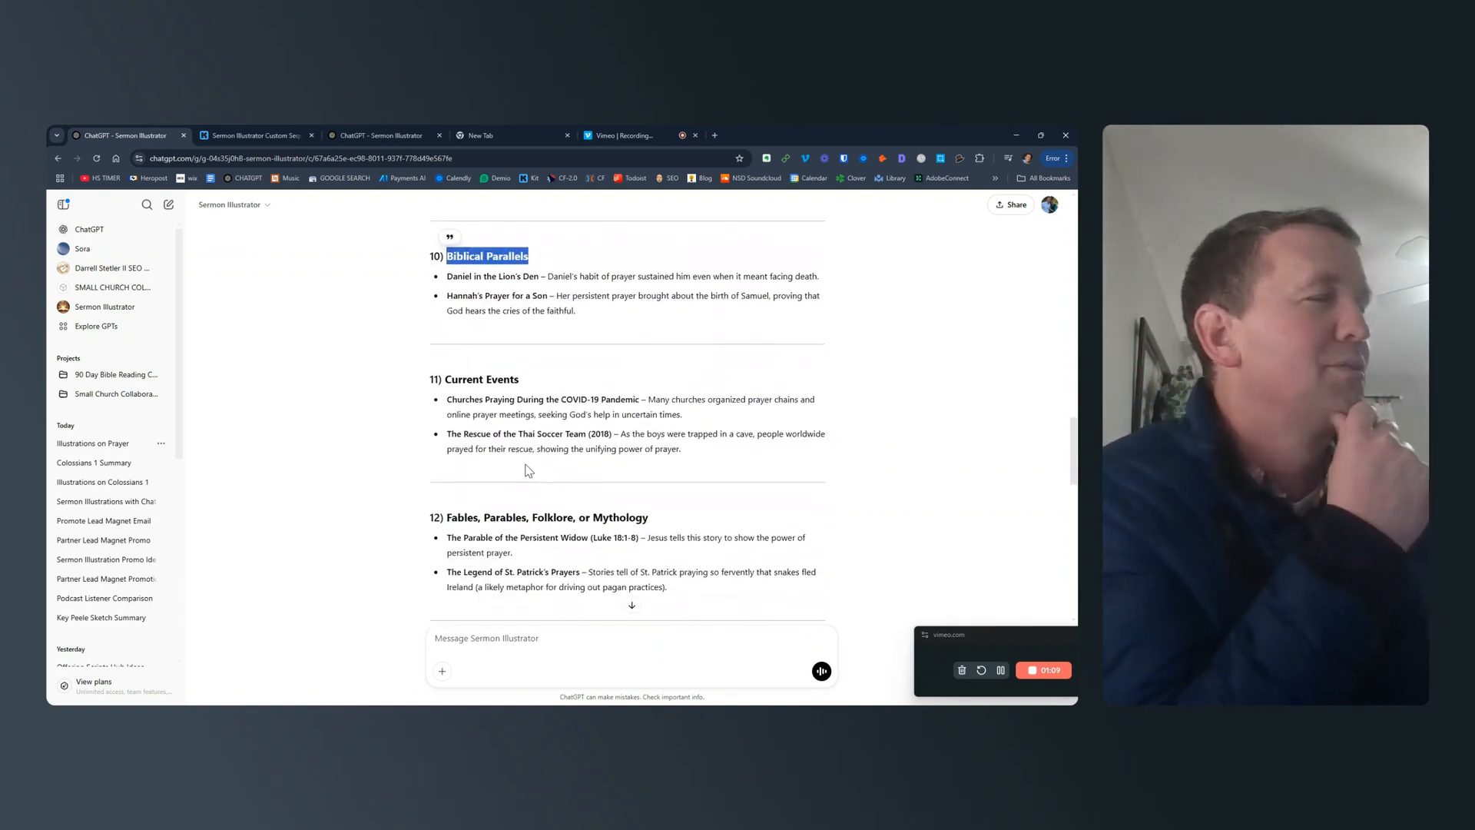
triple_click(524, 381)
drag(649, 517, 410, 518)
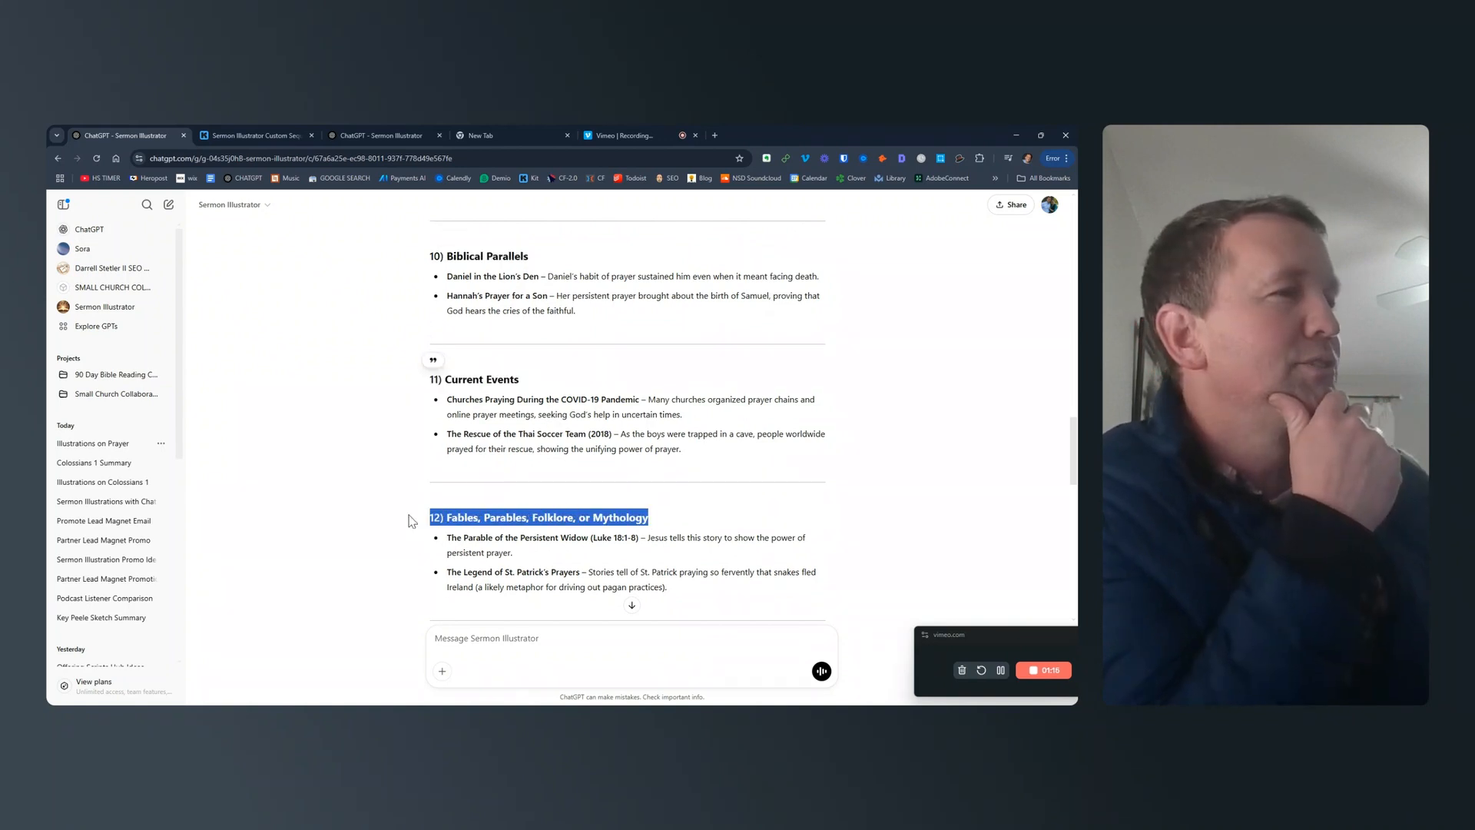
scroll(651, 597, down, 1)
scroll(652, 596, down, 3)
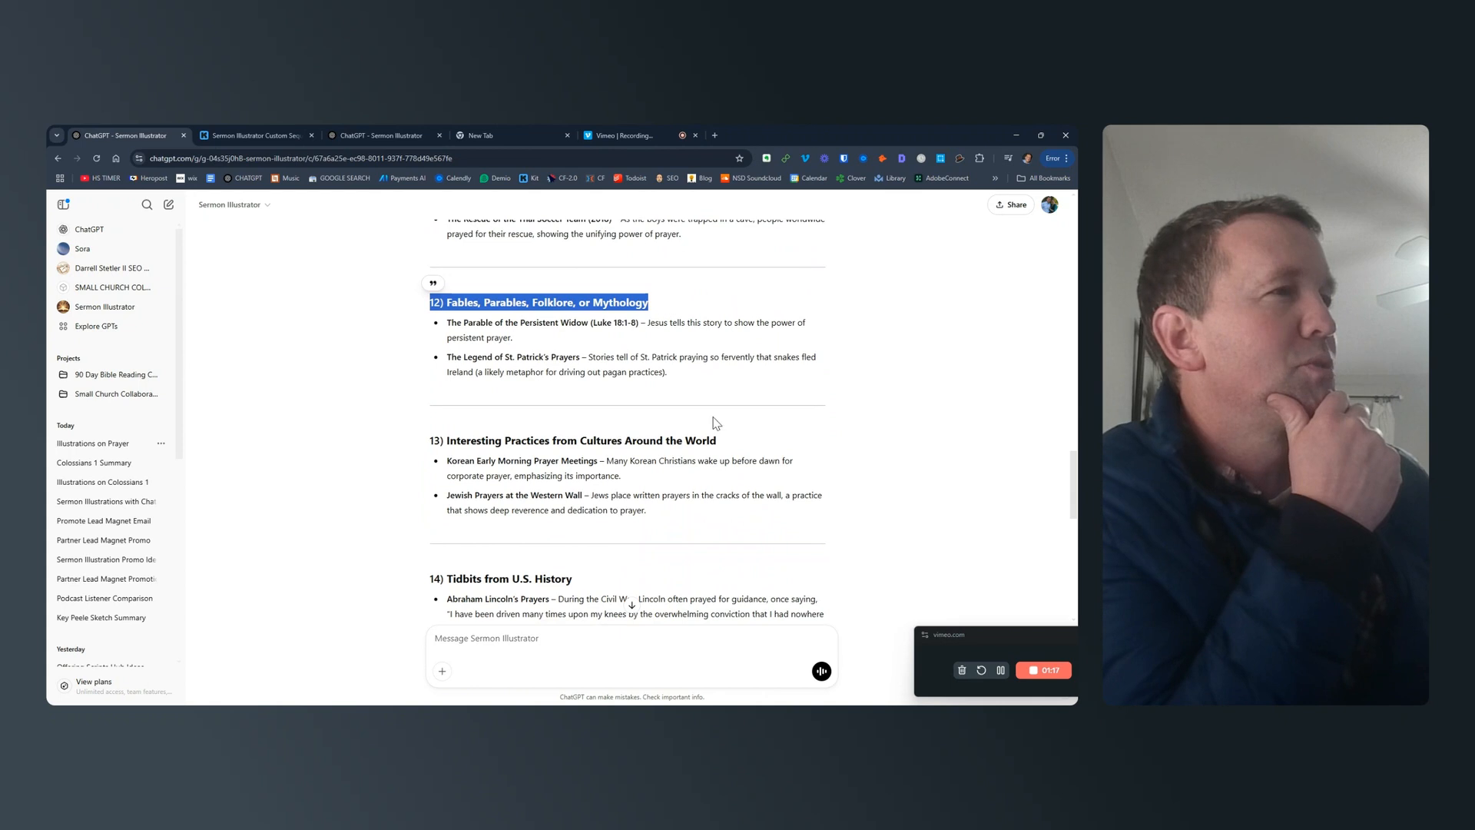
drag(718, 439, 428, 440)
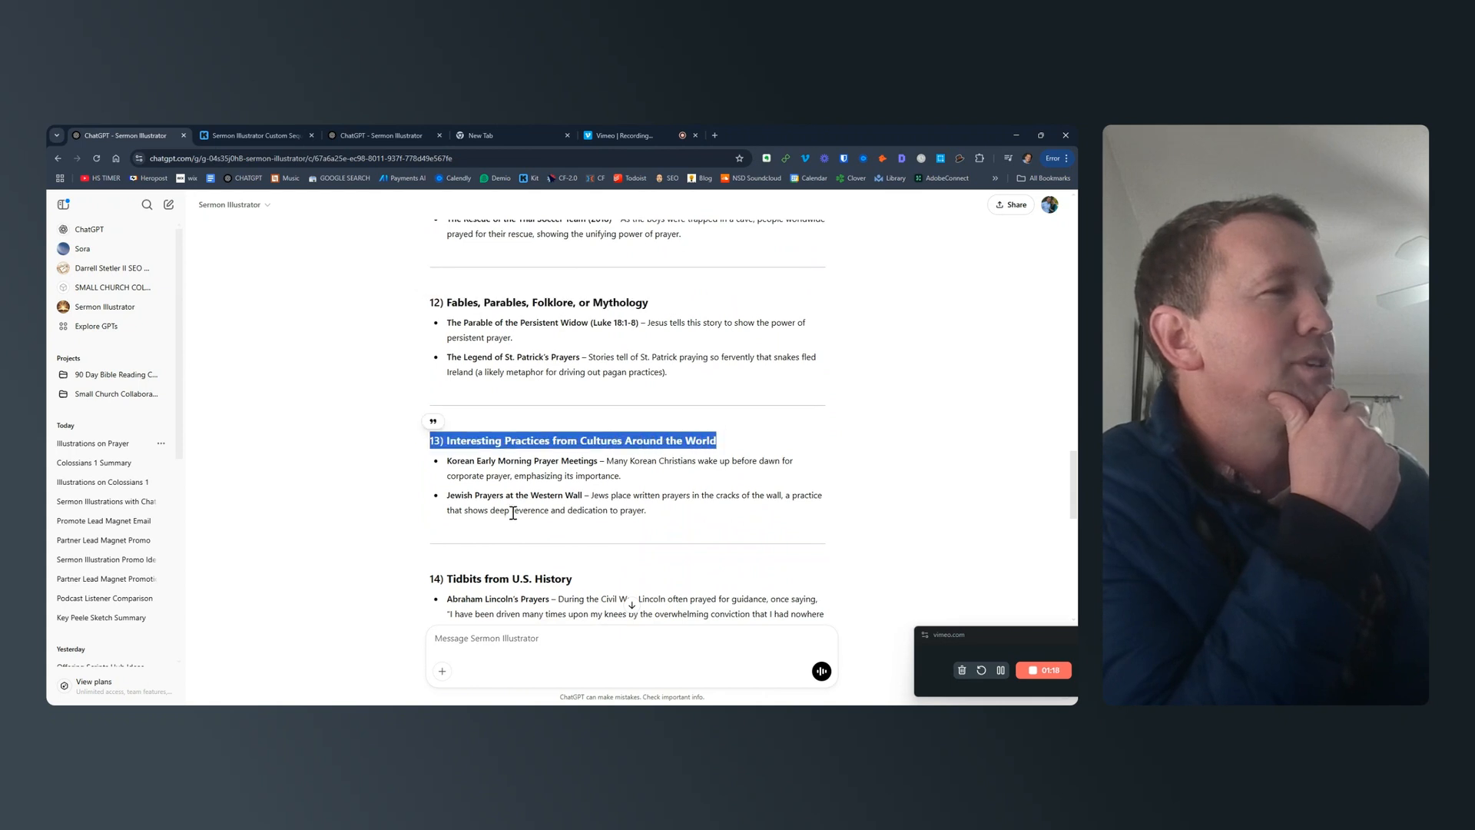
Examine the tidbits from U.S. history, including the Lincoln and Apollo 13 examples, and the sports stories.
scroll(552, 488, down, 2)
drag(572, 470, 415, 473)
scroll(511, 488, down, 4)
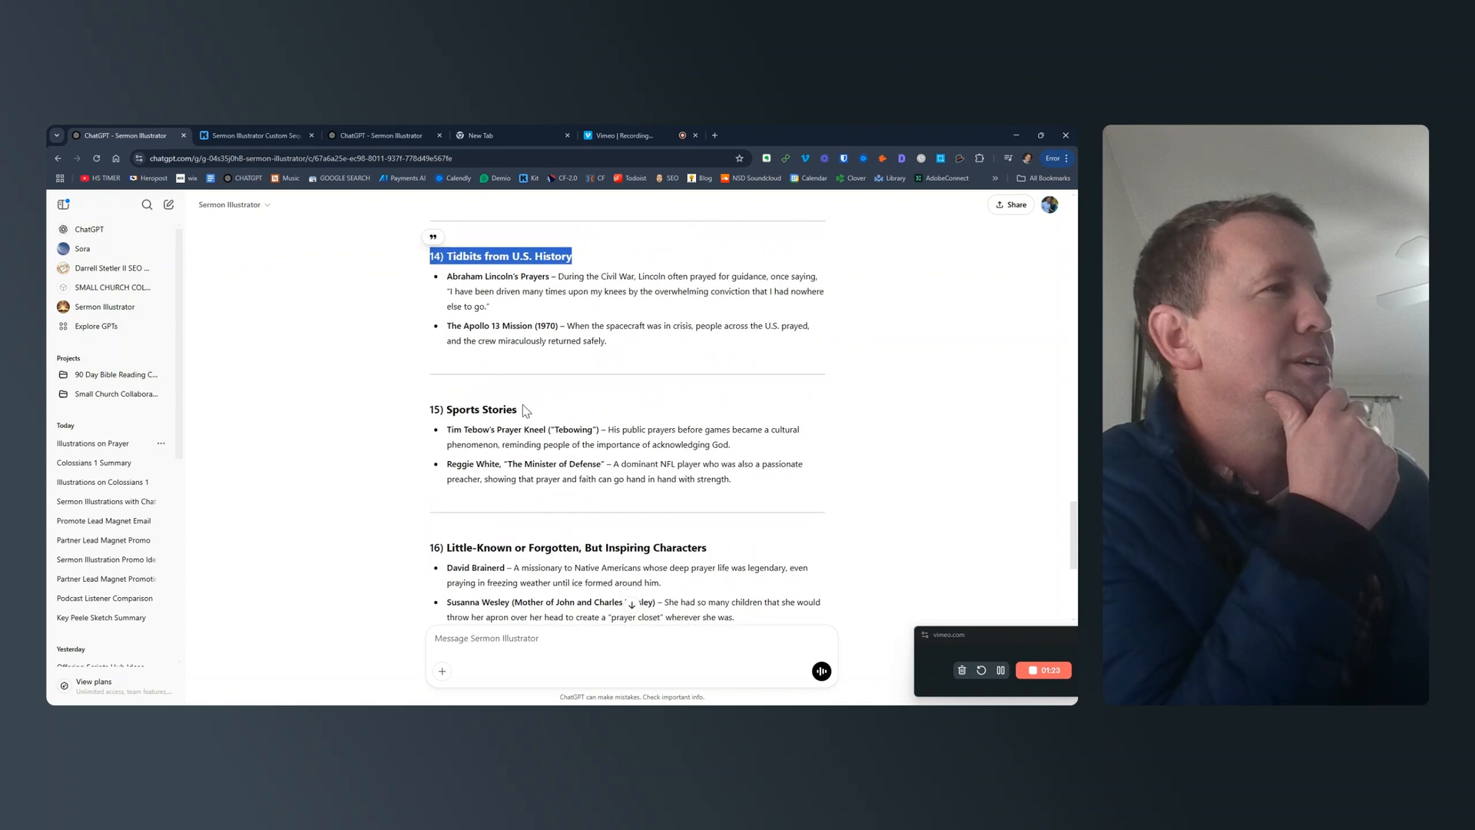
drag(448, 278, 546, 289)
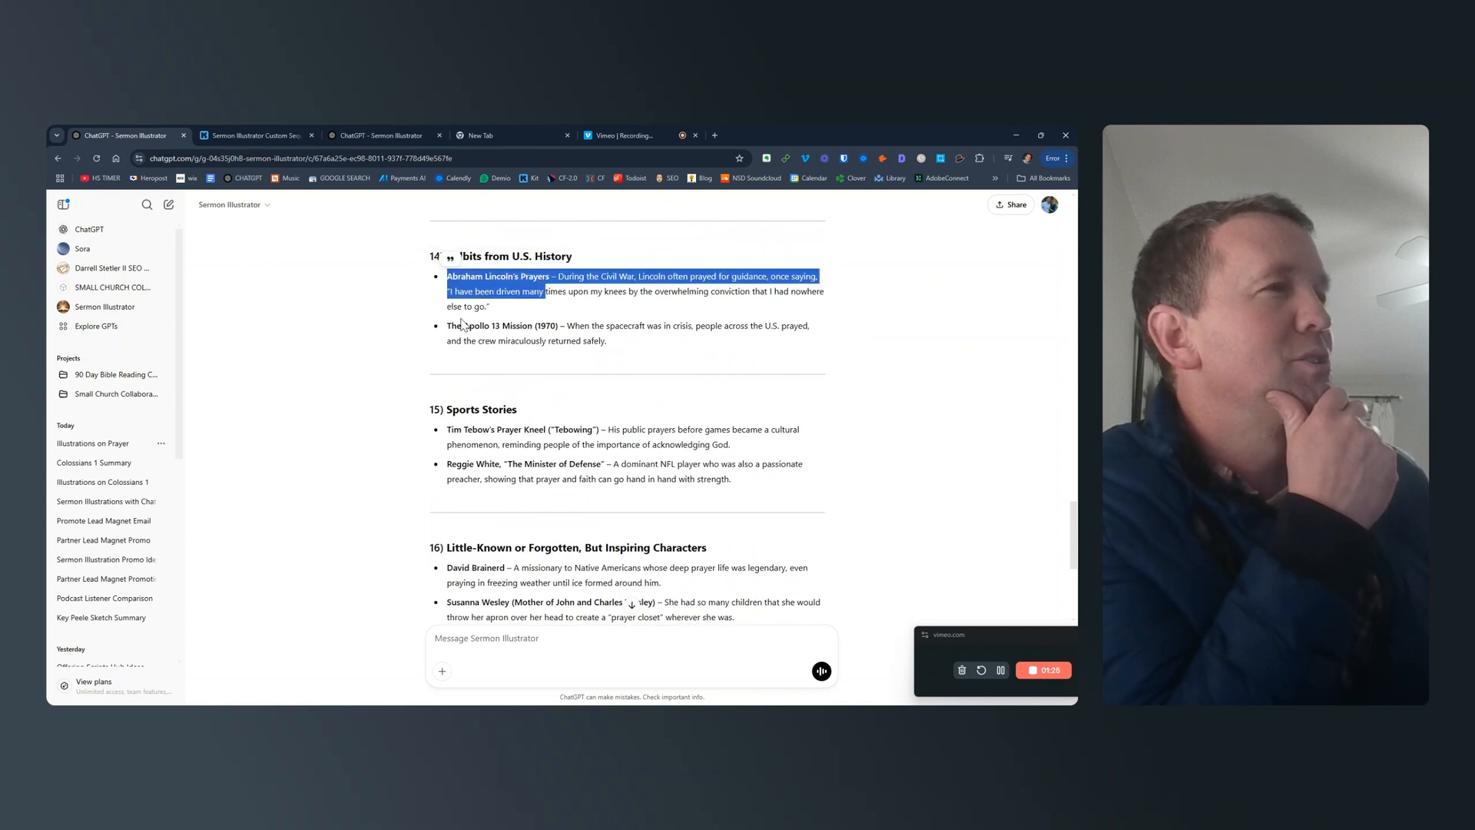
drag(448, 326, 563, 342)
click(475, 463)
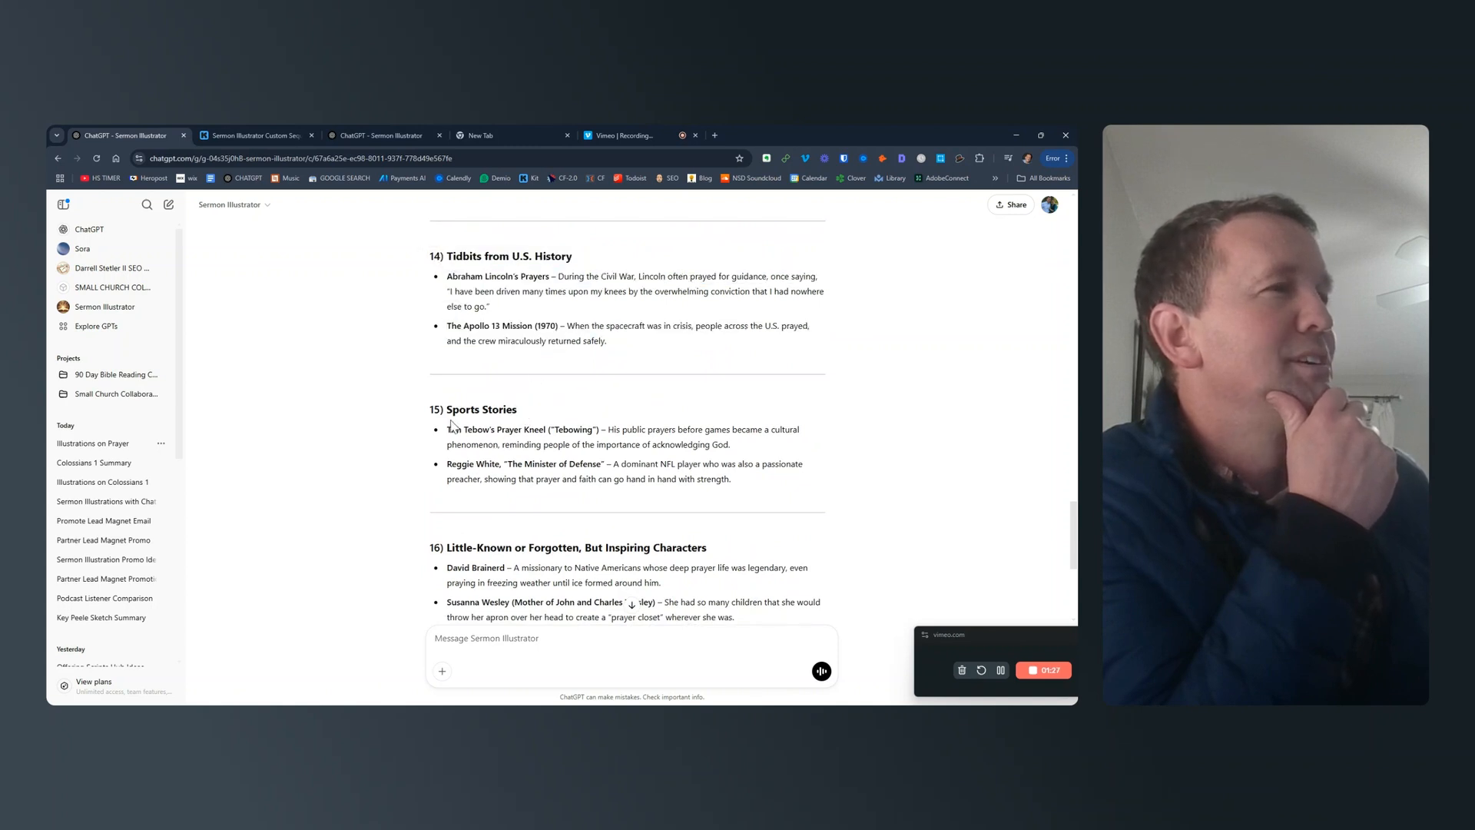
drag(435, 411, 518, 411)
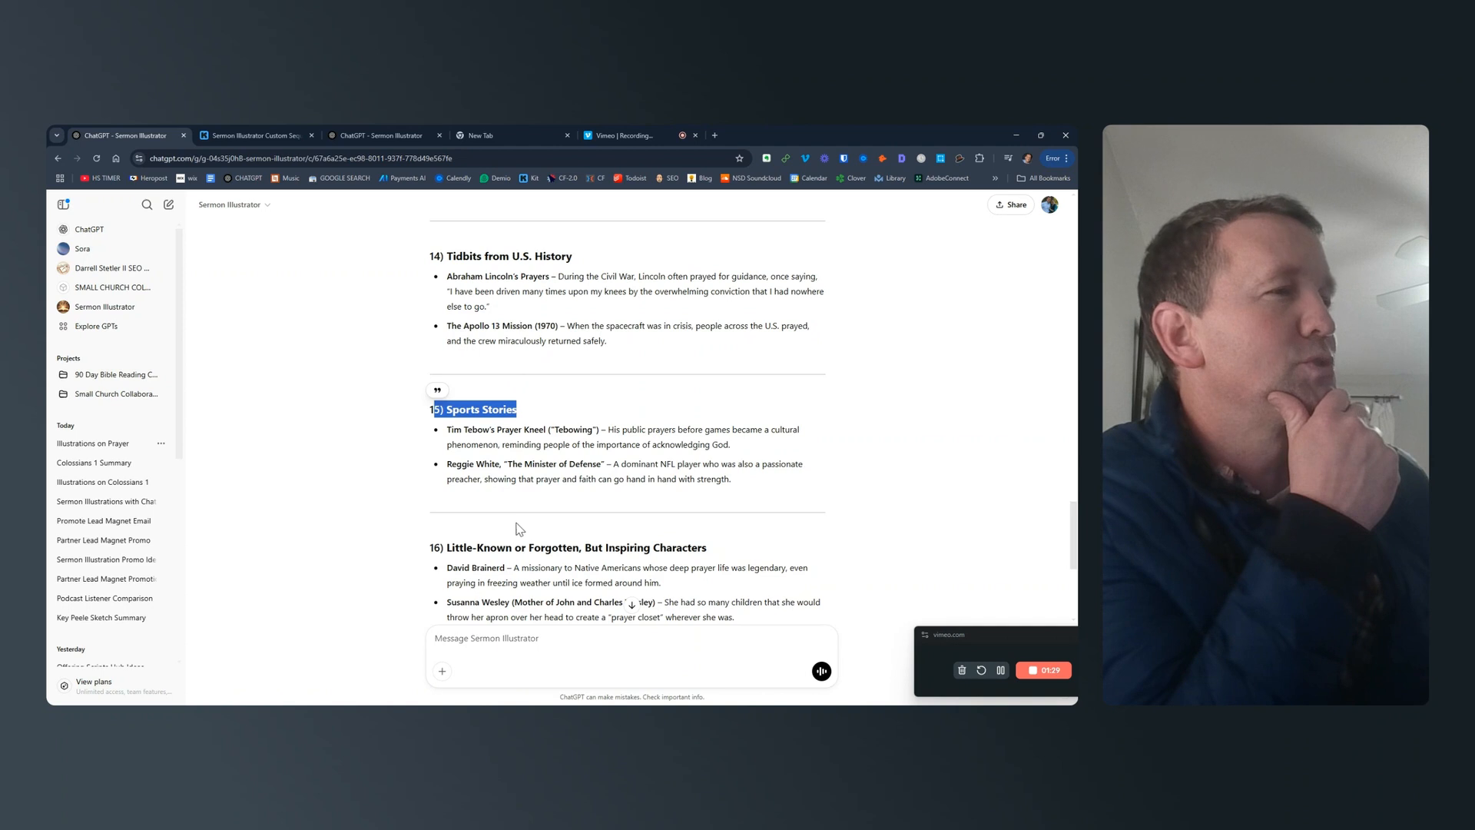
Review the little-known inspiring characters, the compelling court cases, and the follow-up question that closes the answer.
scroll(519, 529, down, 2)
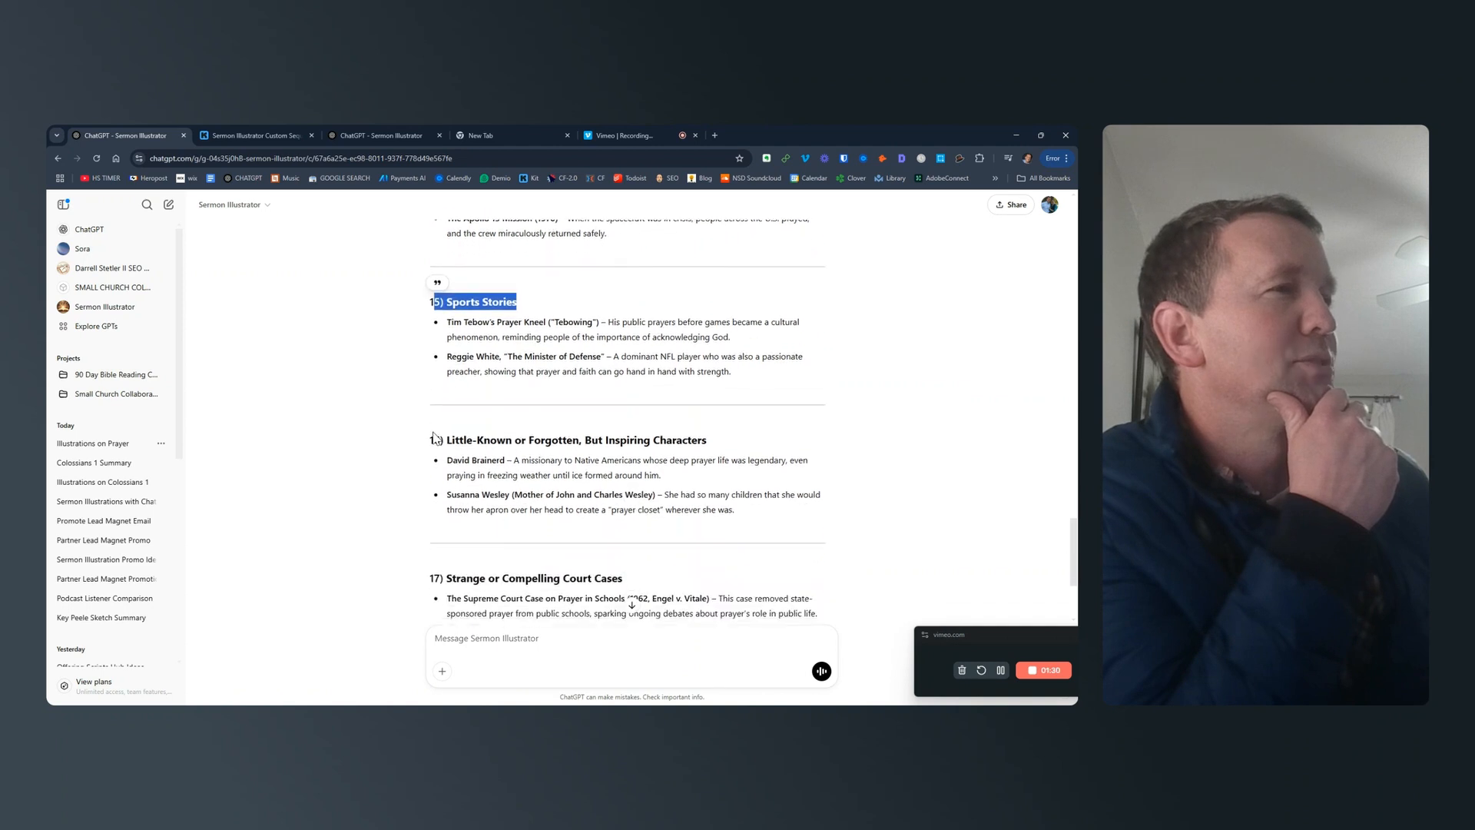
mouse_move(434, 438)
mouse_down()
mouse_move(717, 438)
mouse_move(409, 443)
mouse_up()
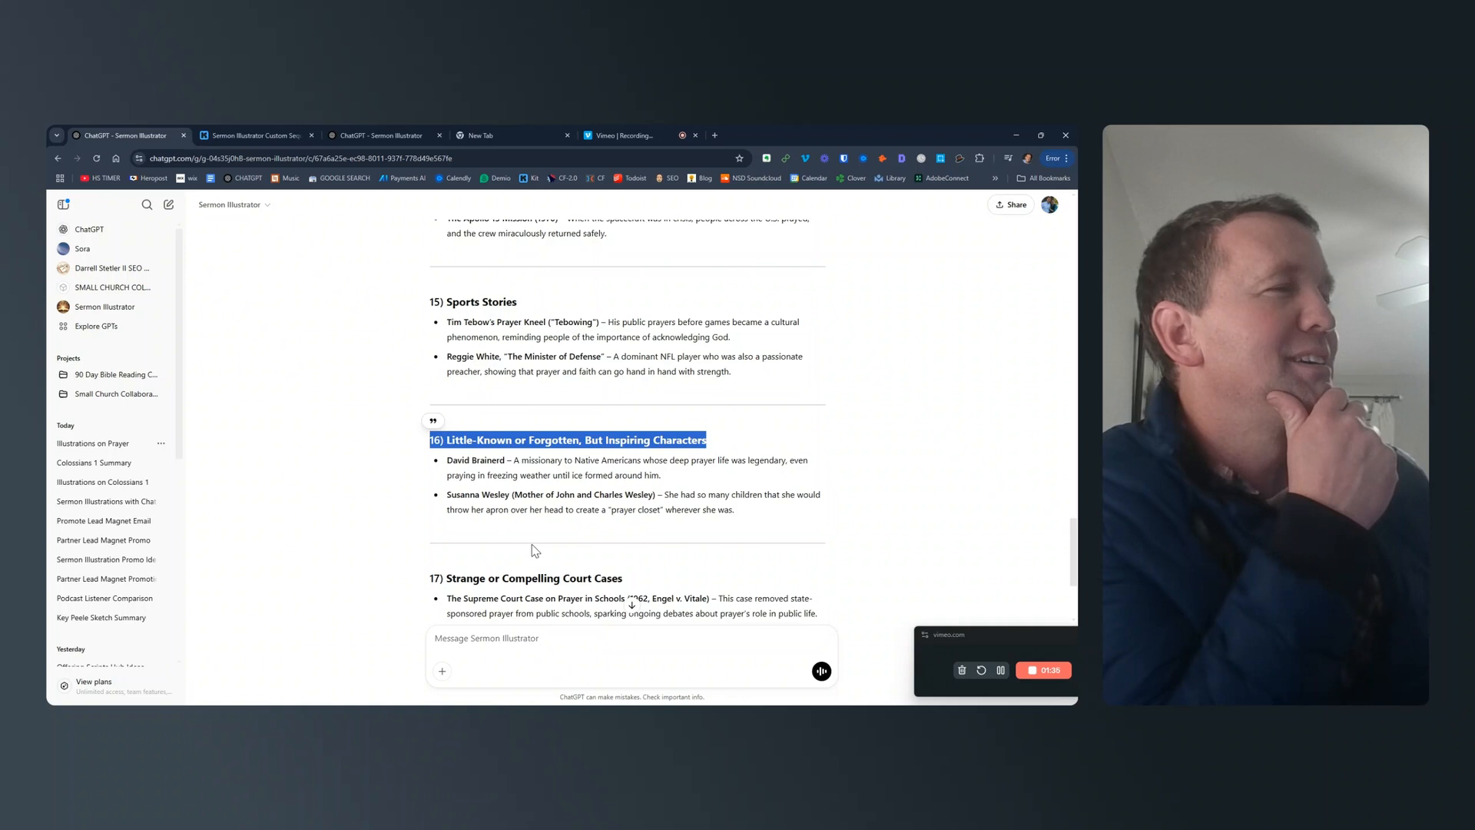
scroll(532, 544, down, 1)
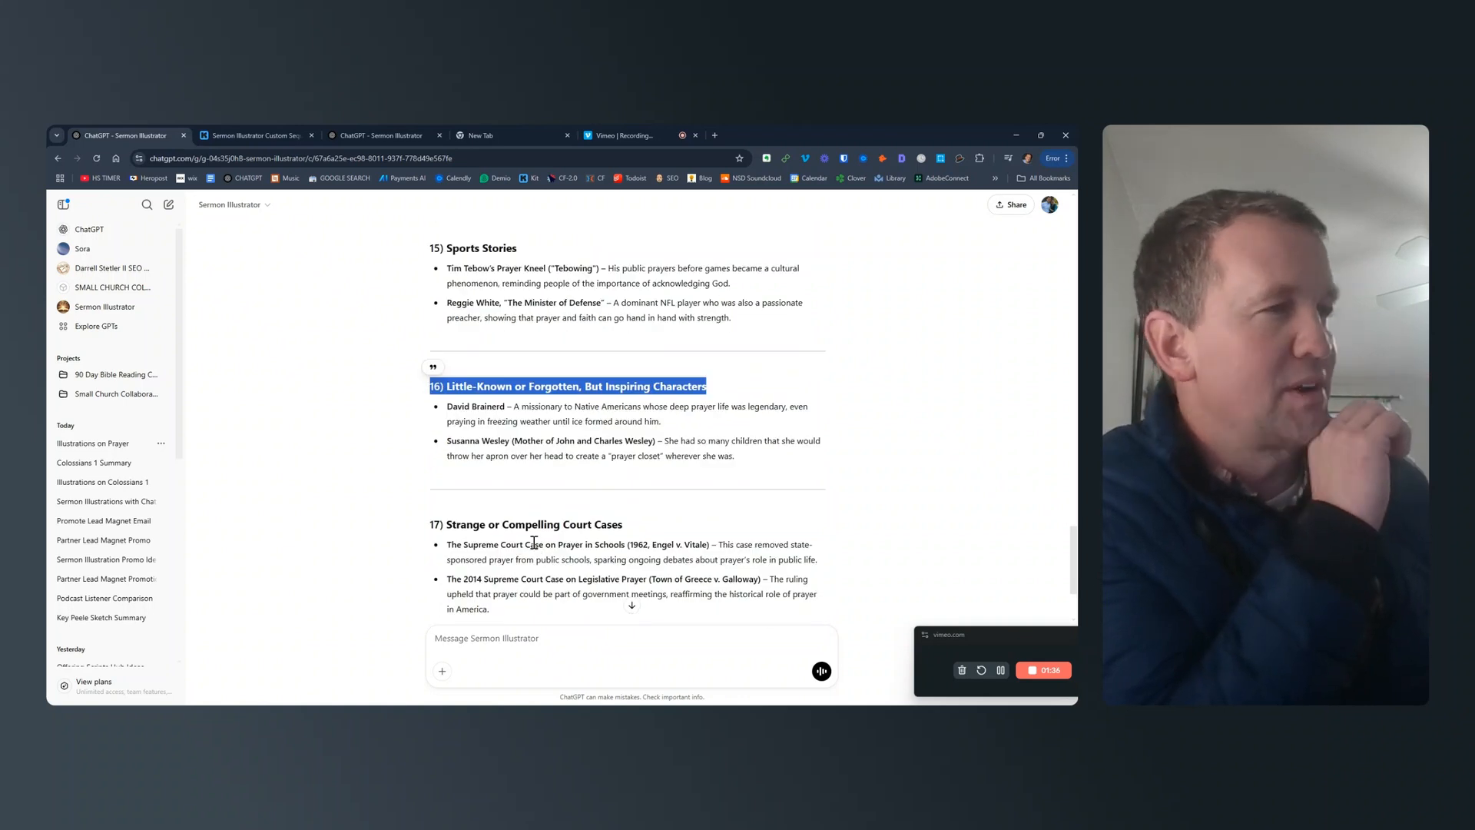
drag(506, 407, 447, 407)
drag(516, 442, 452, 438)
scroll(453, 451, down, 2)
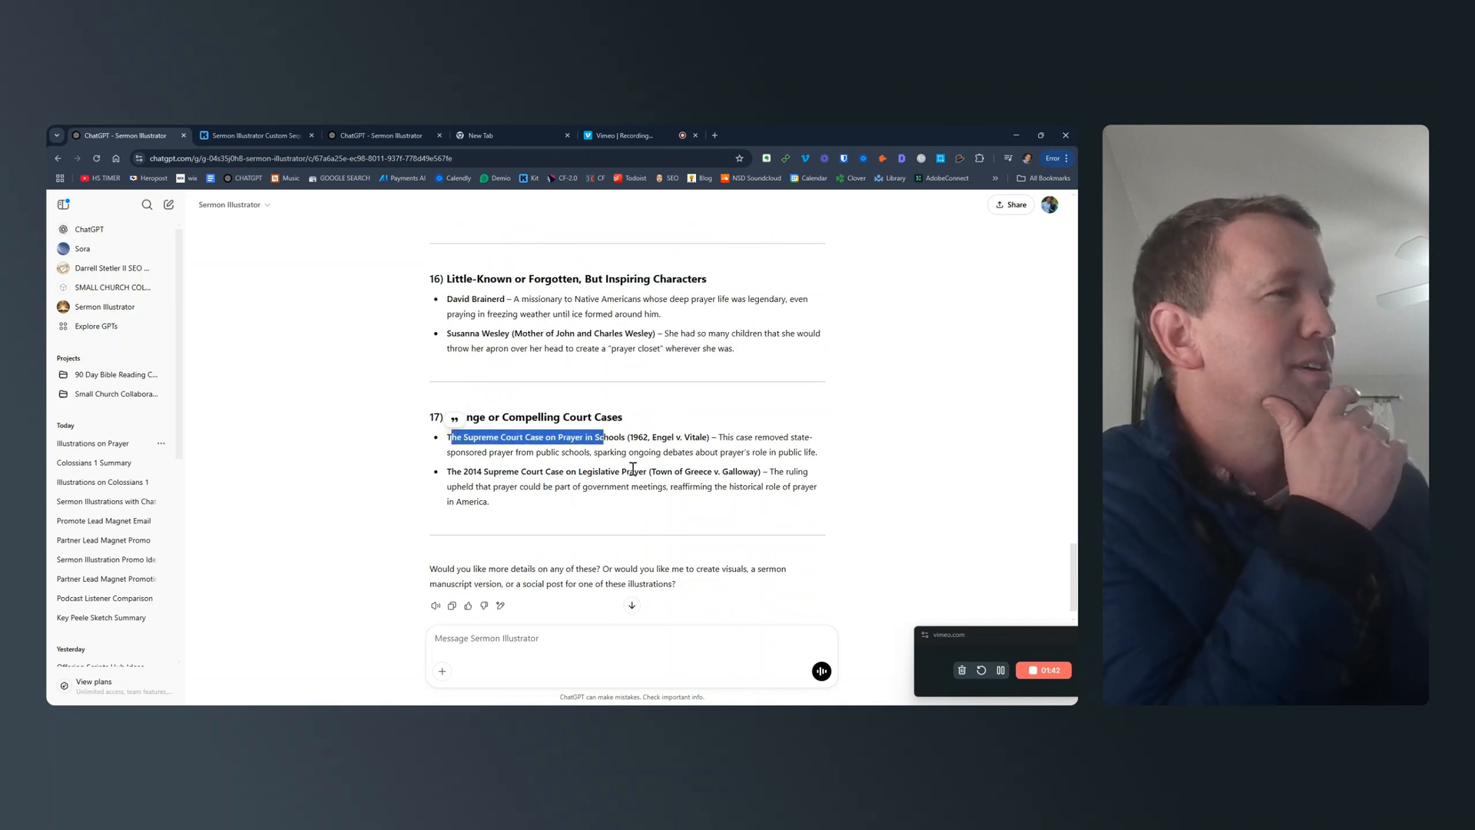
drag(632, 471, 454, 471)
click(540, 607)
scroll(540, 607, down, 1)
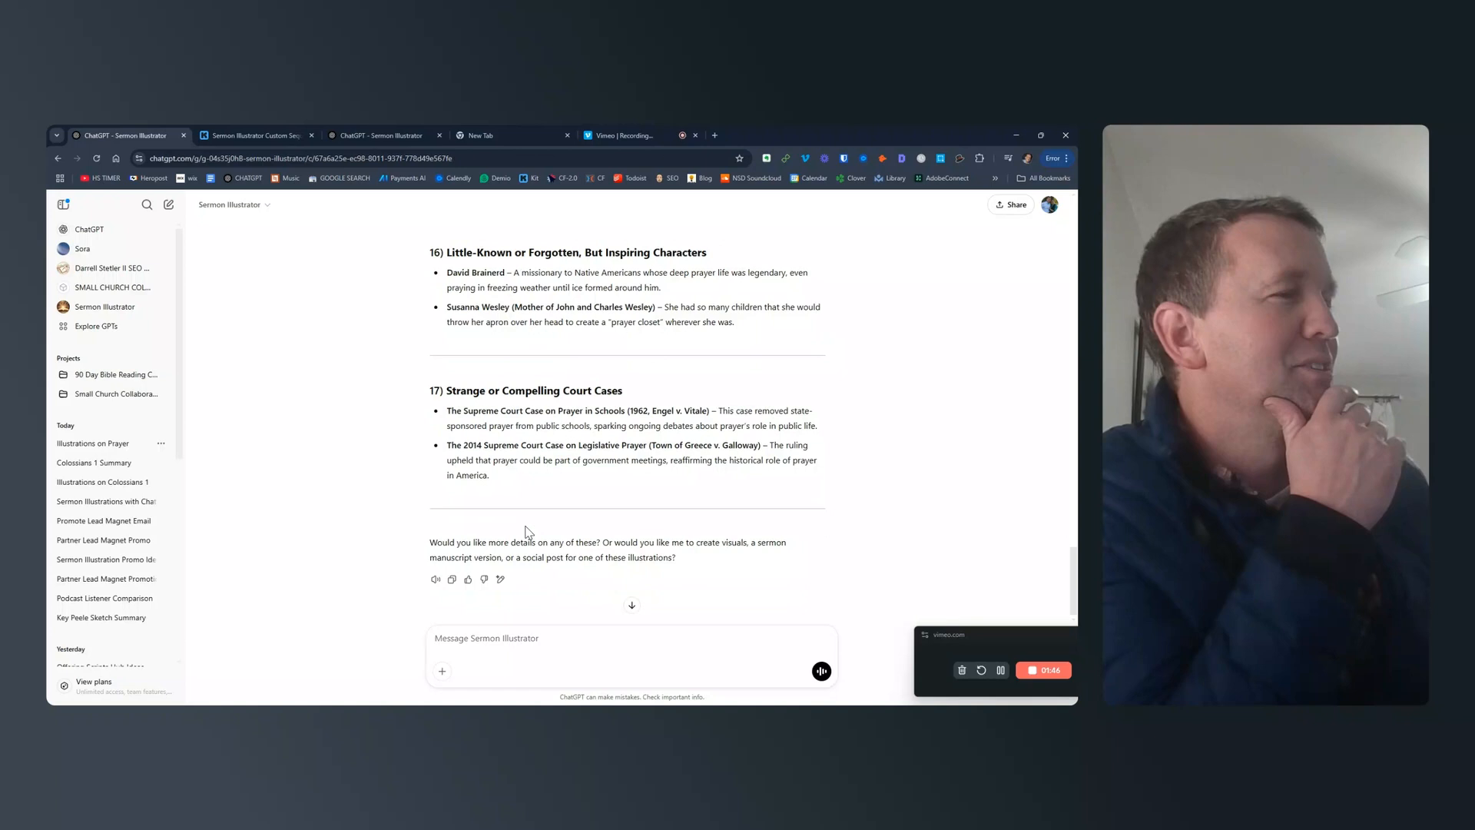
drag(431, 542, 701, 562)
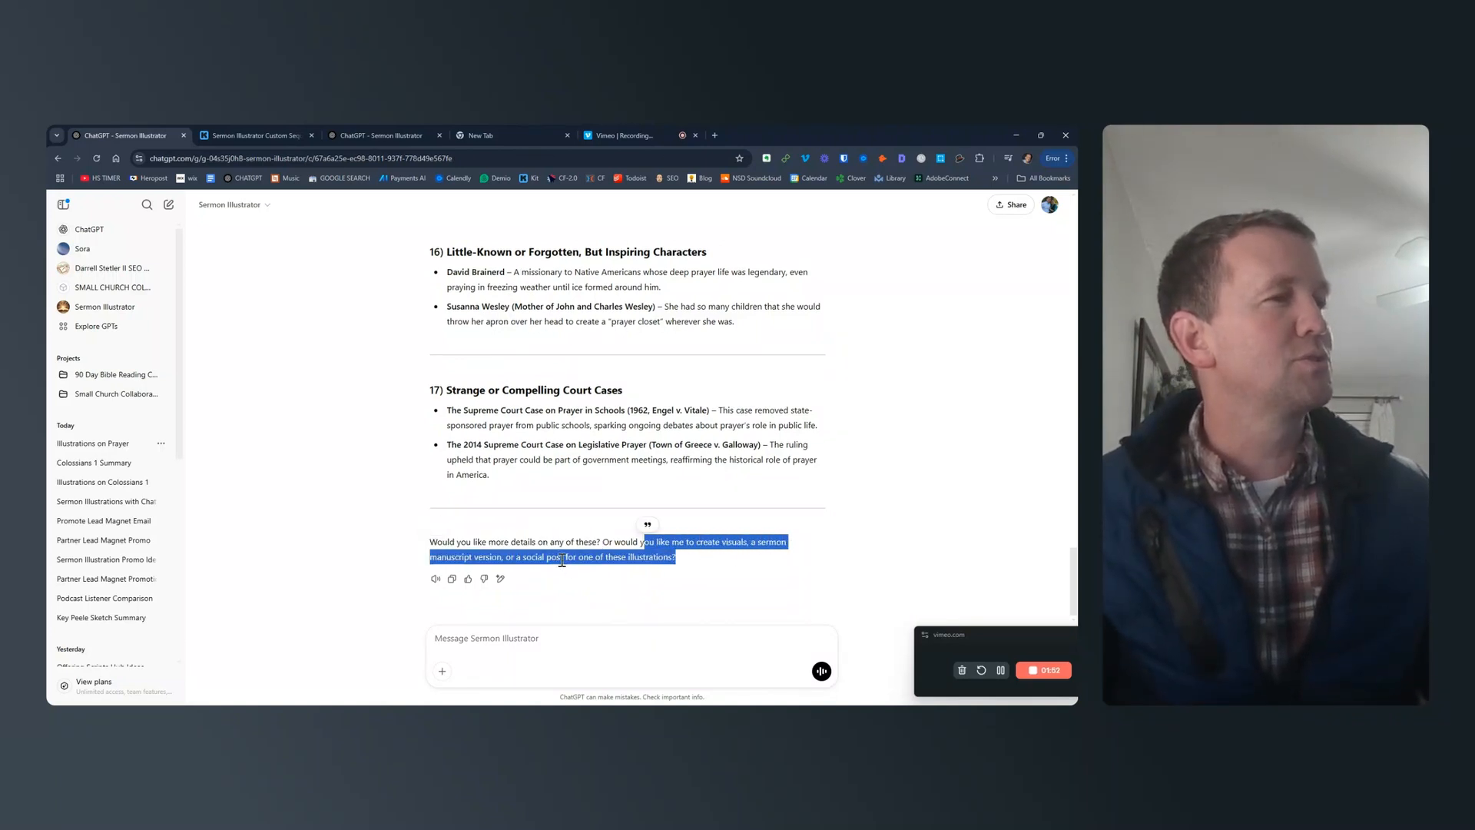
Reply to the GPT with "Yes, give me more details on Susanna Wesley".
click(551, 638)
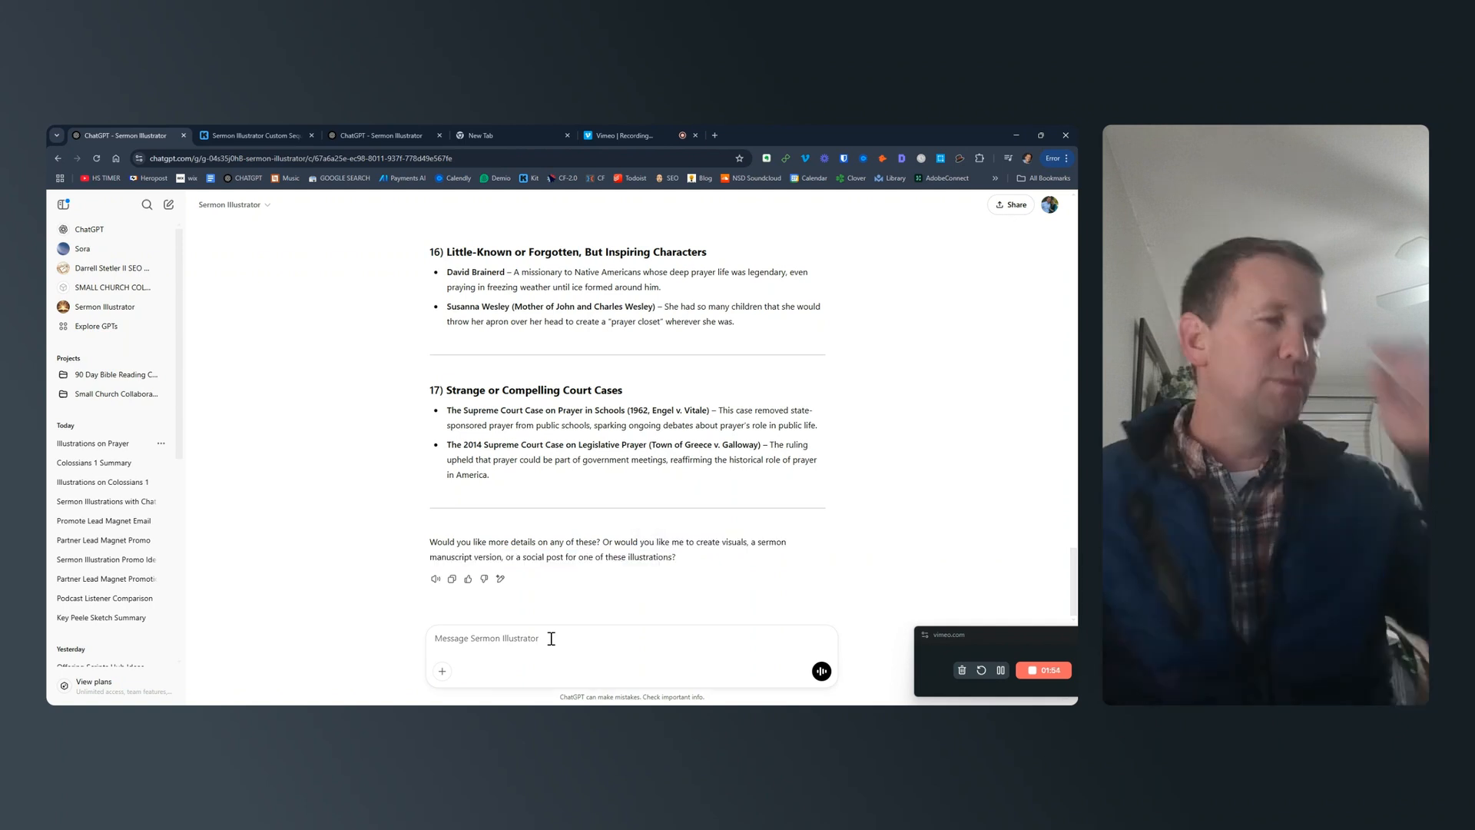
text(Yes,)
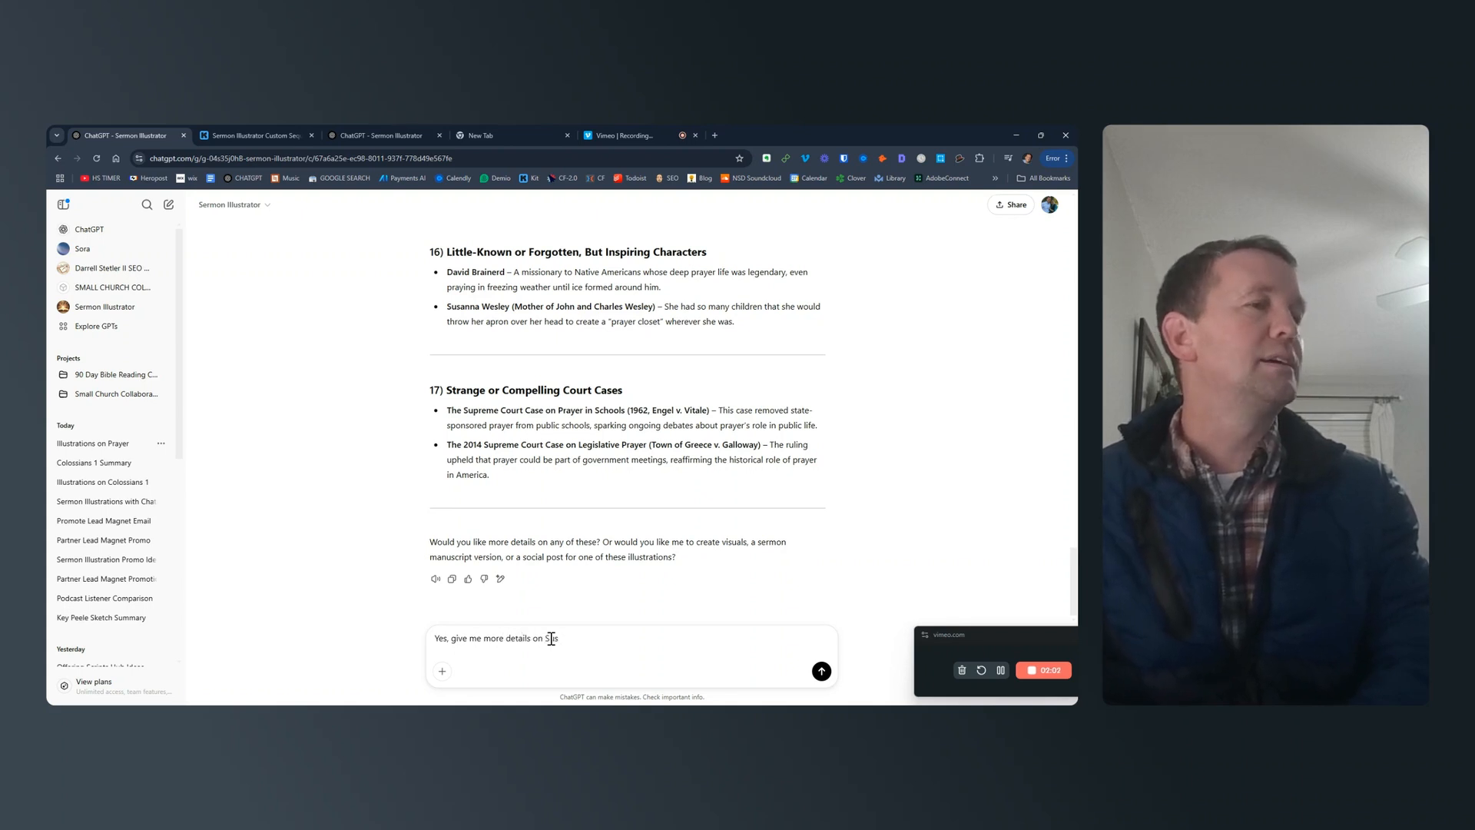
text(give me more details on Susanna Wesley)
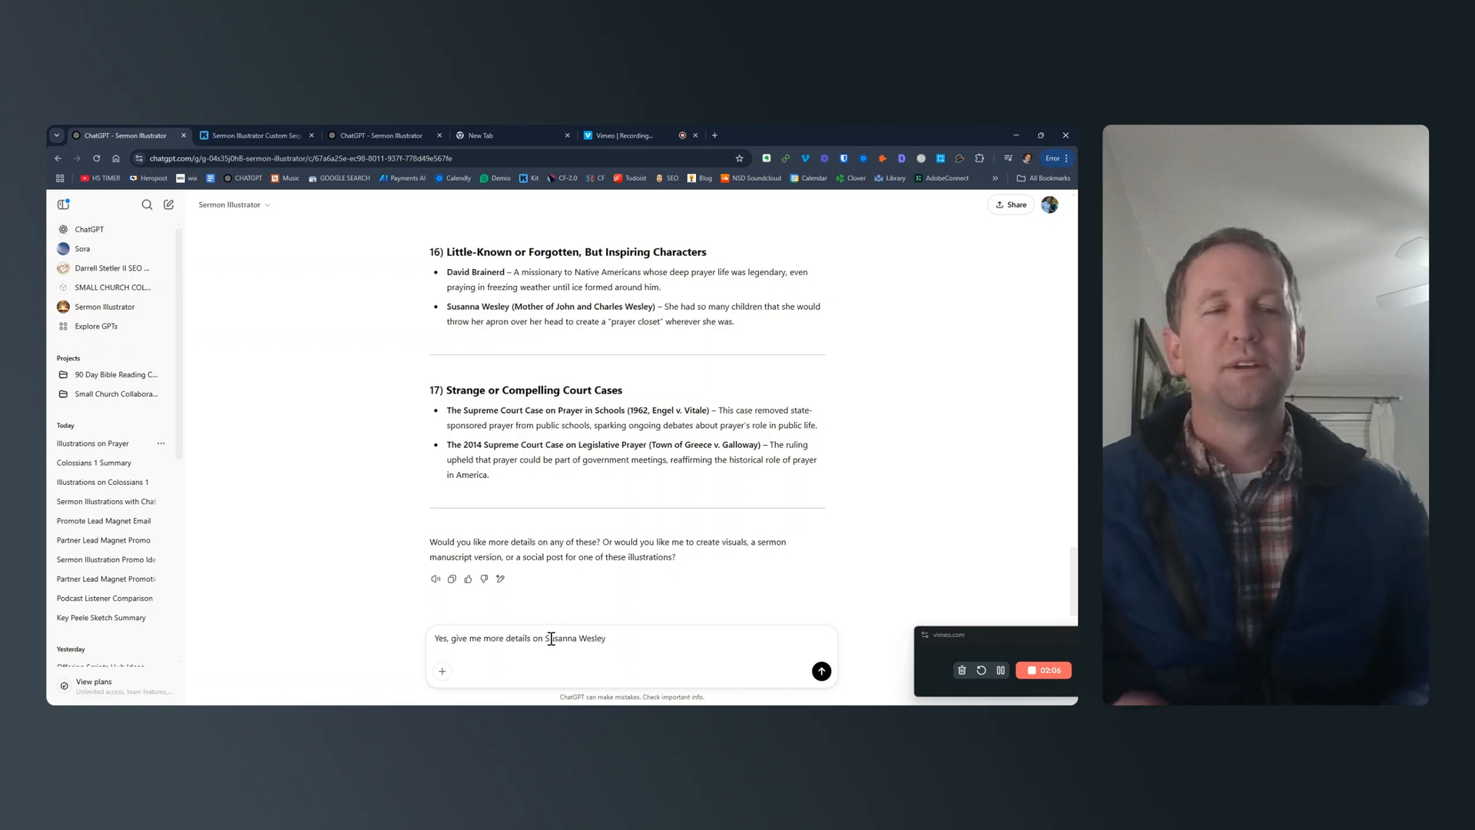
key(Return)
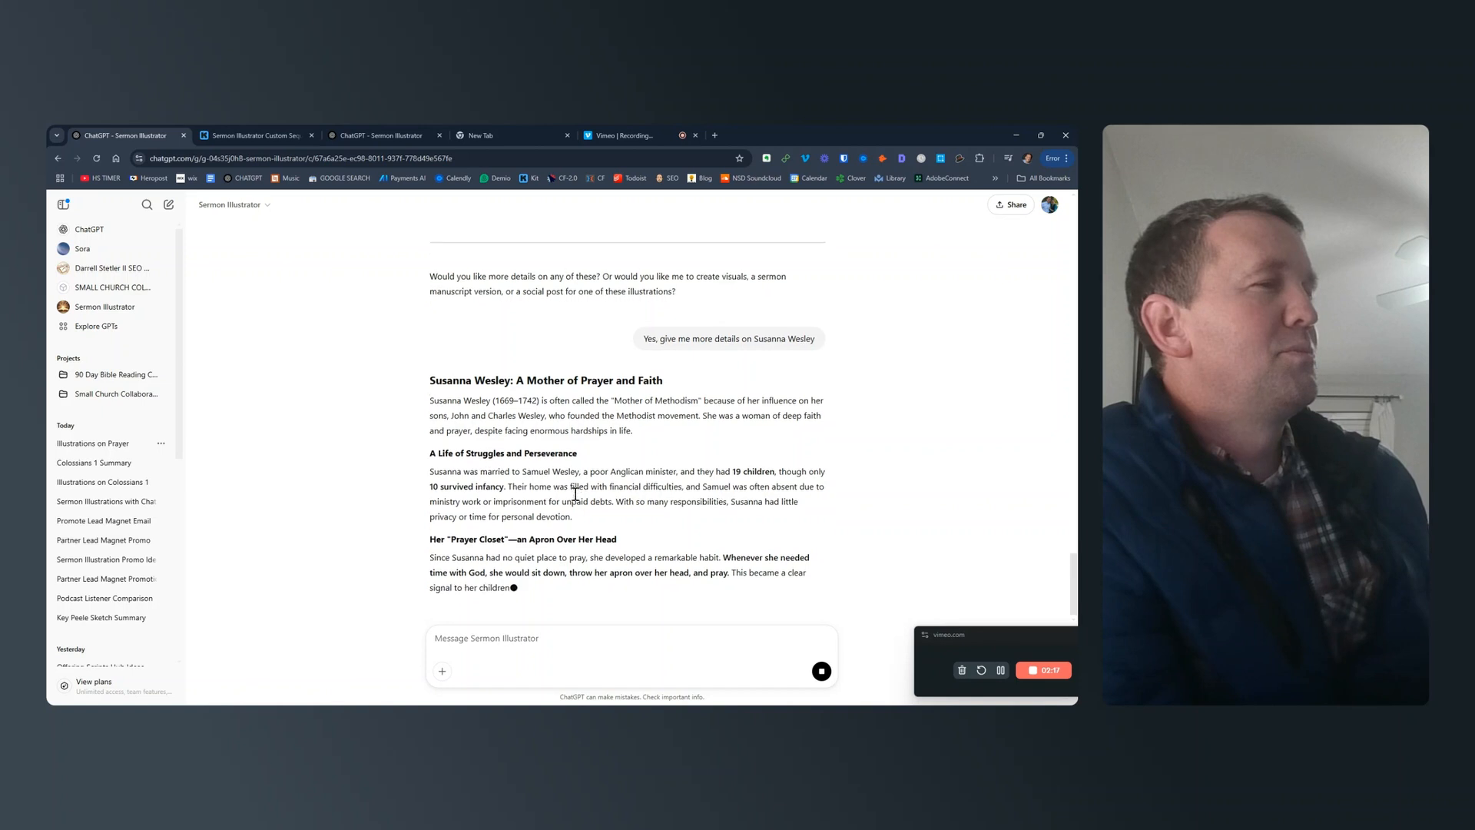
Review the expanded Susanna Wesley illustration and the suggested follow-up options, such as creating a PowerPoint or Keynote slide.
drag(421, 538, 625, 493)
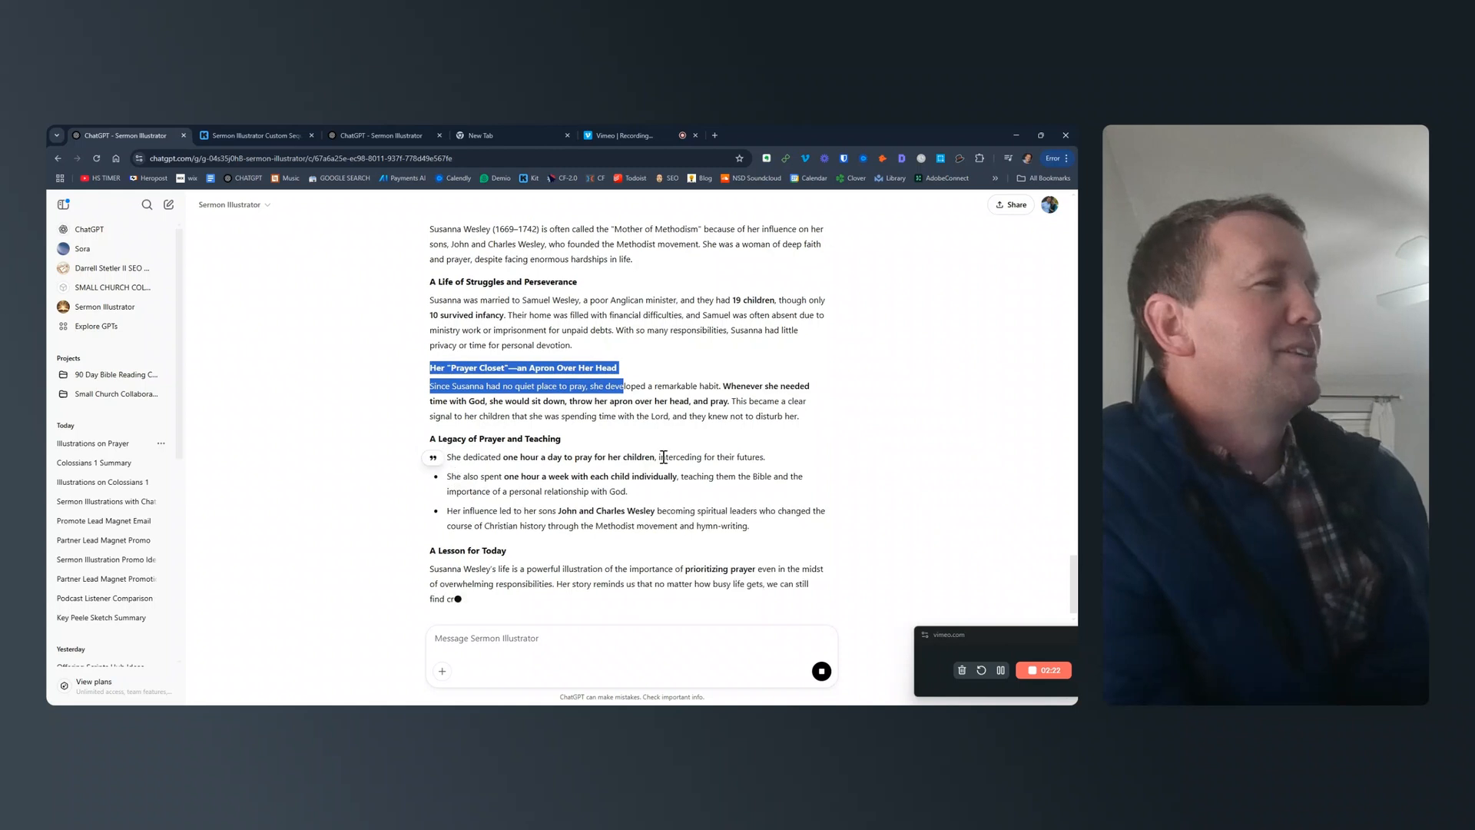
drag(664, 458, 575, 398)
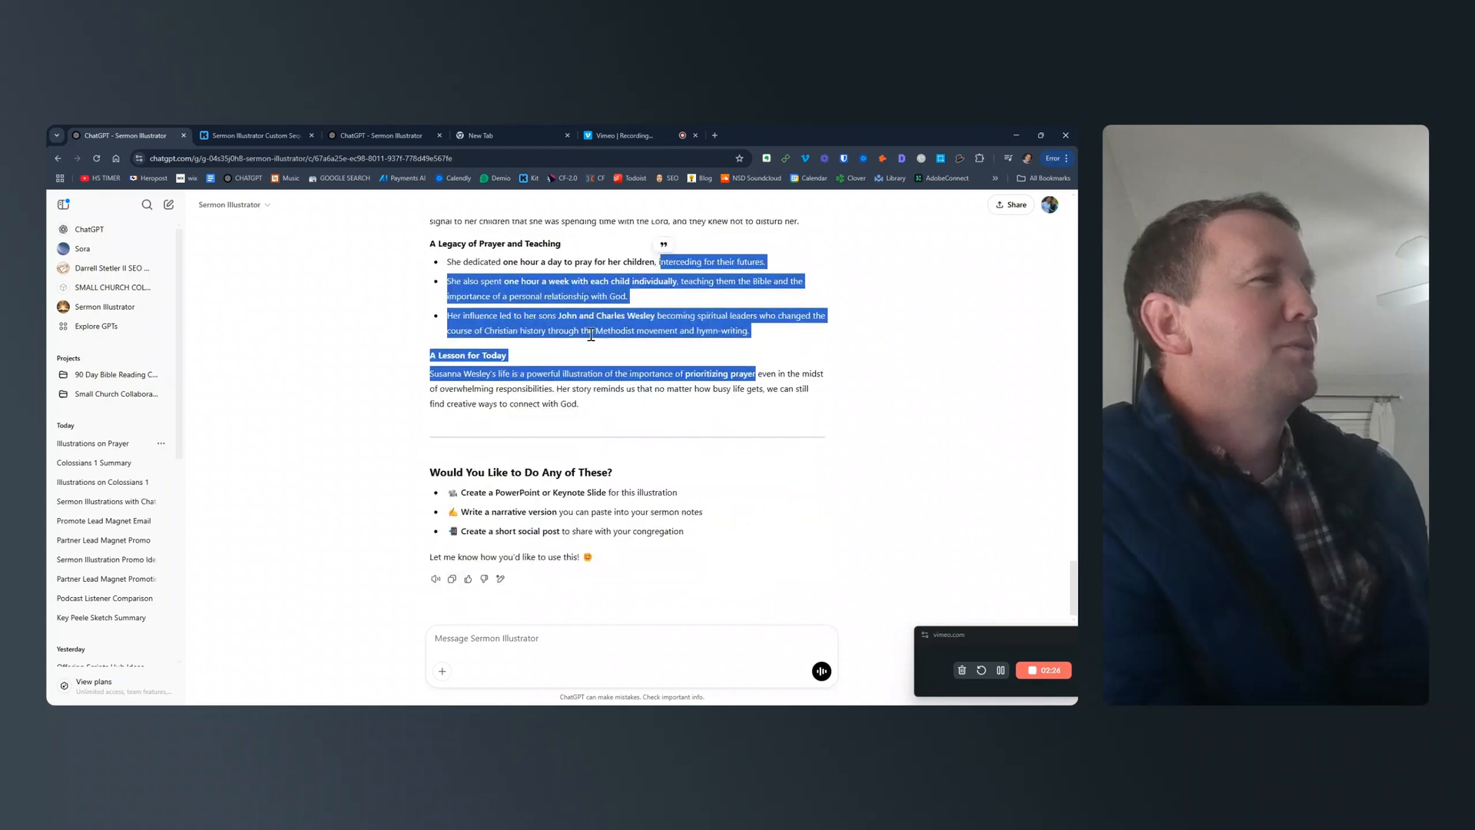
click(794, 372)
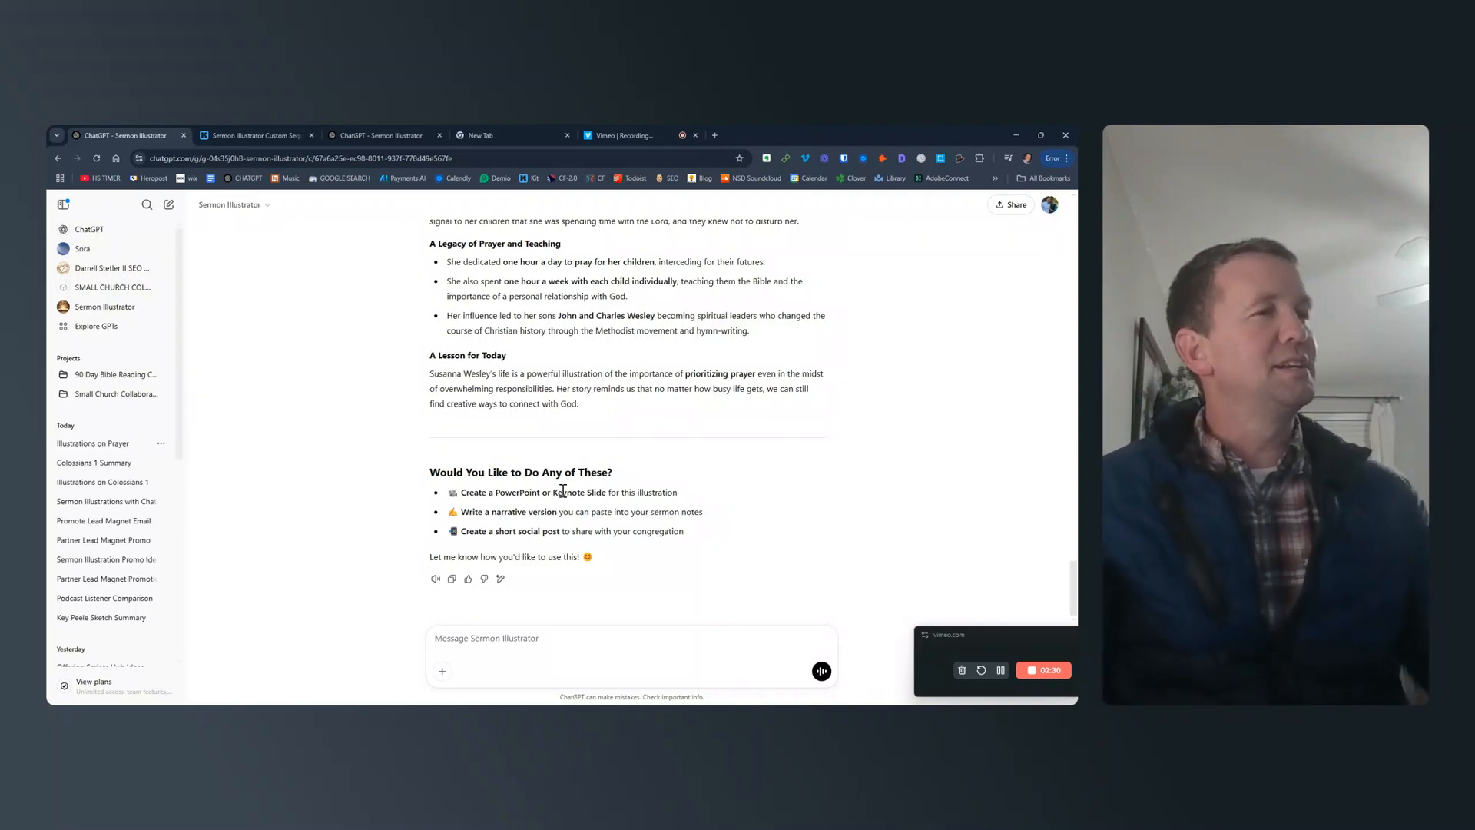
drag(428, 472, 489, 499)
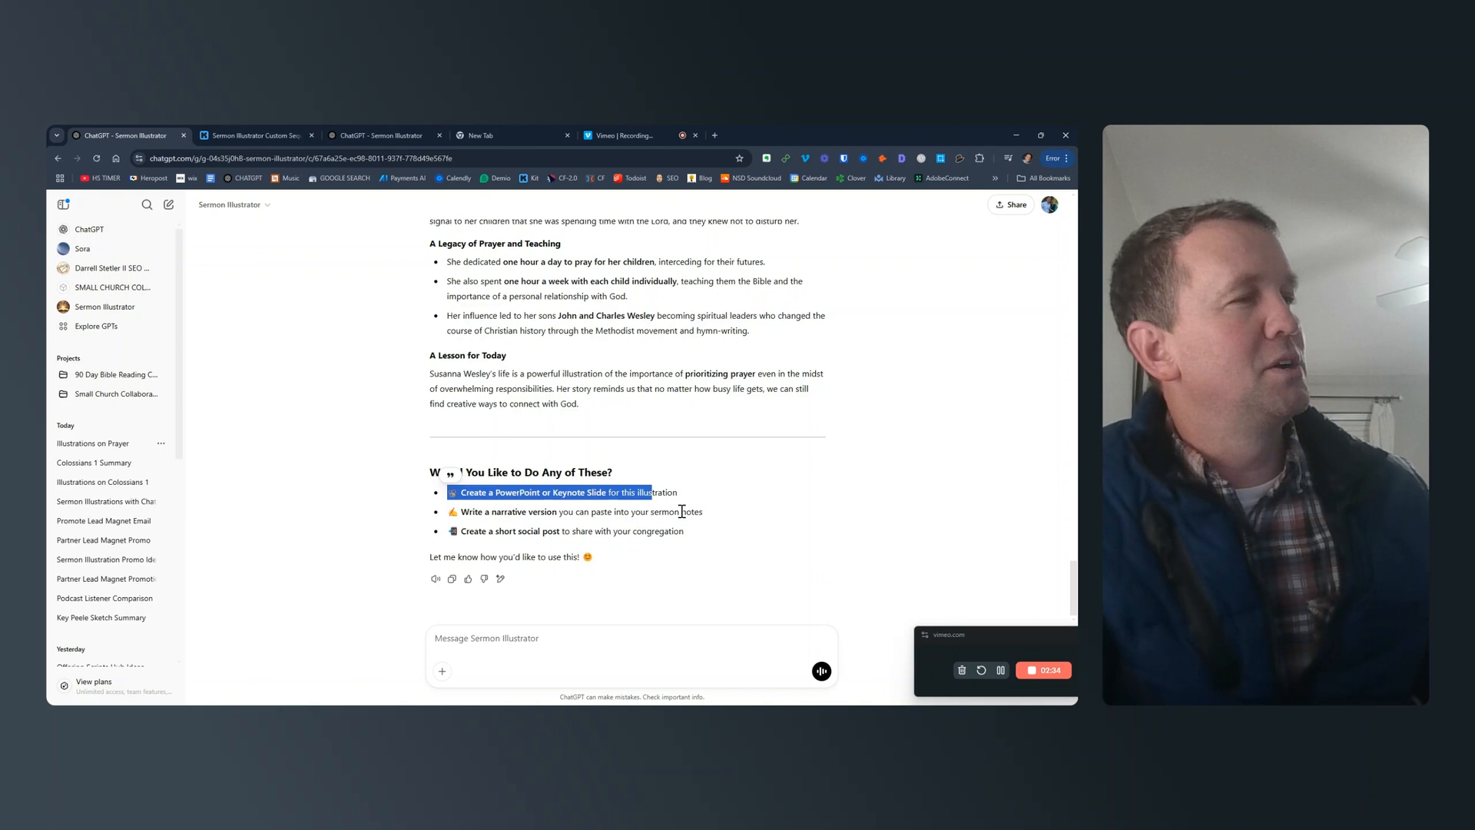
Go over the offered follow-up options for the Susanna Wesley illustration and reply with "Let's do a powerpoint".
drag(681, 514, 452, 511)
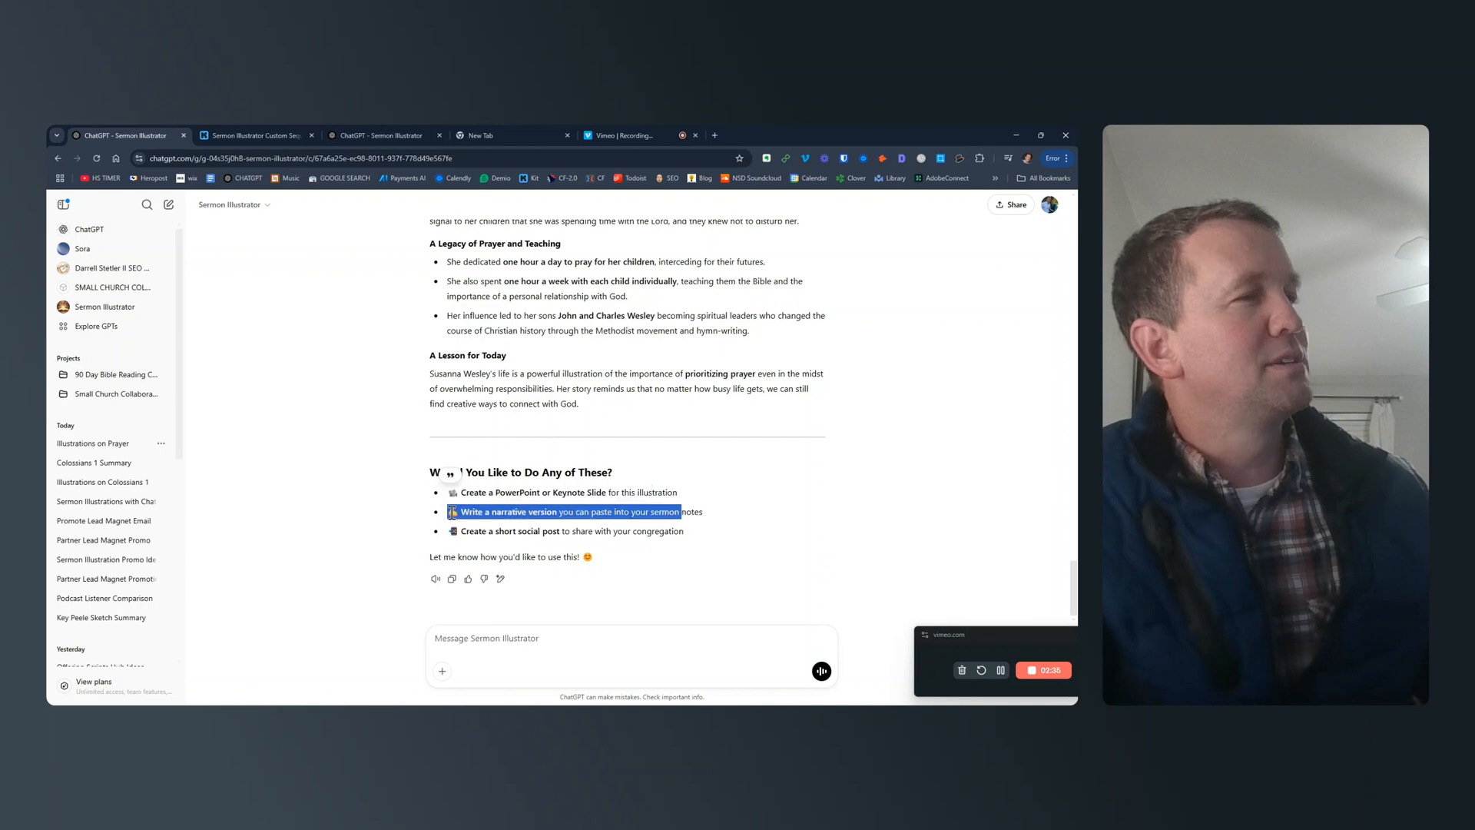
drag(647, 531, 432, 541)
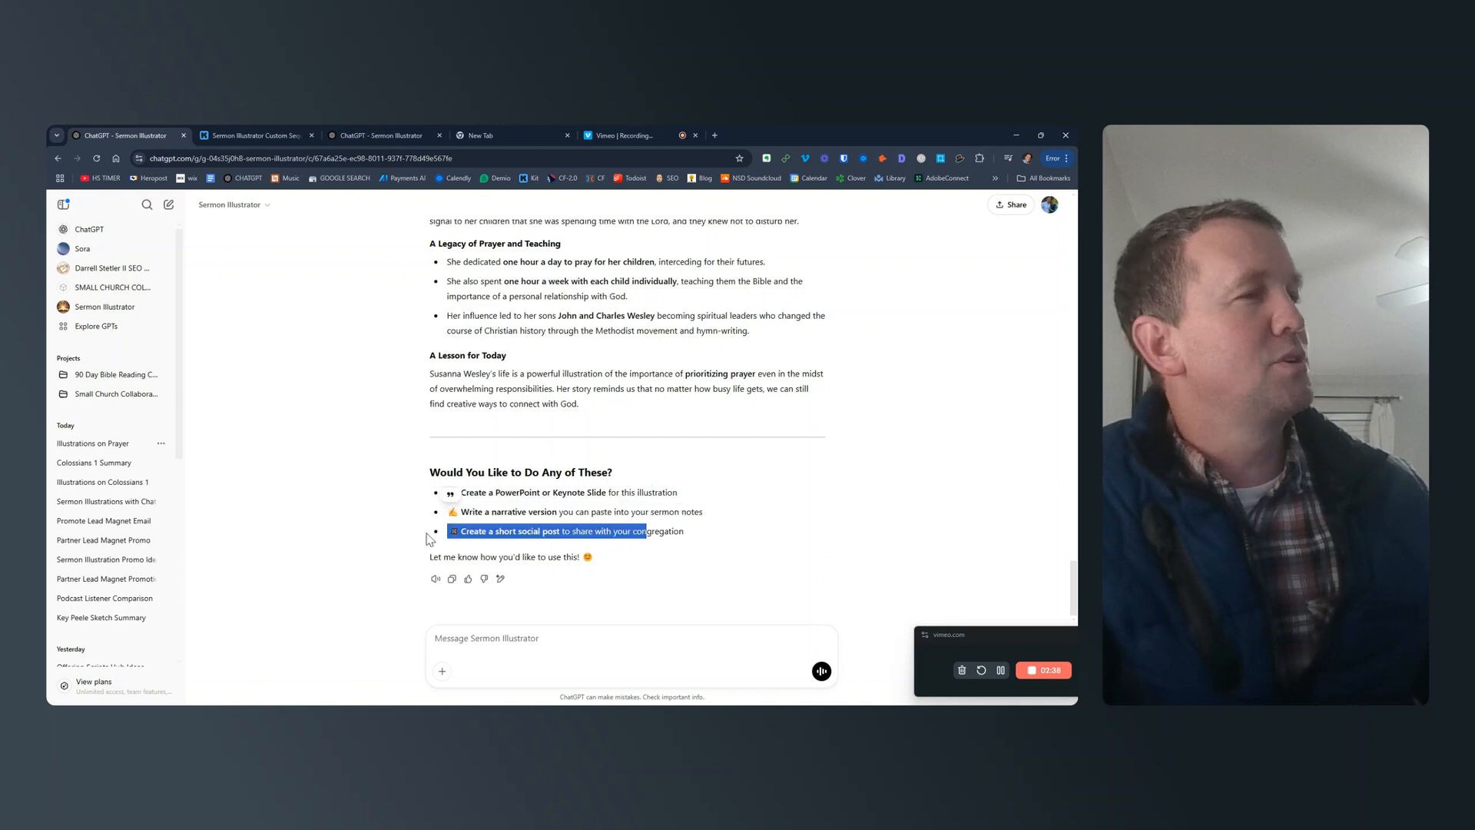
click(579, 645)
text(Let's do a powerpoint)
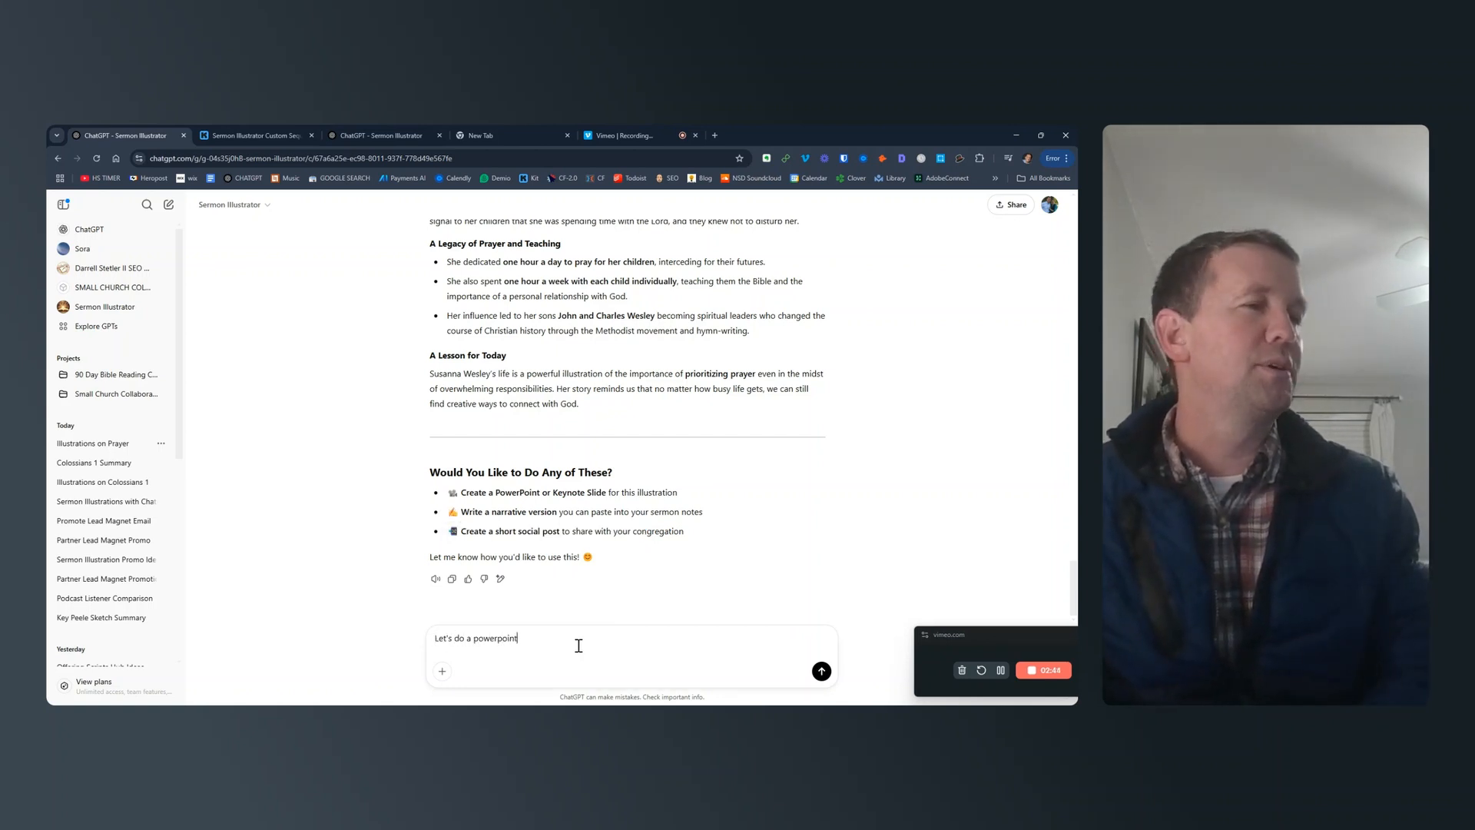
key(Return)
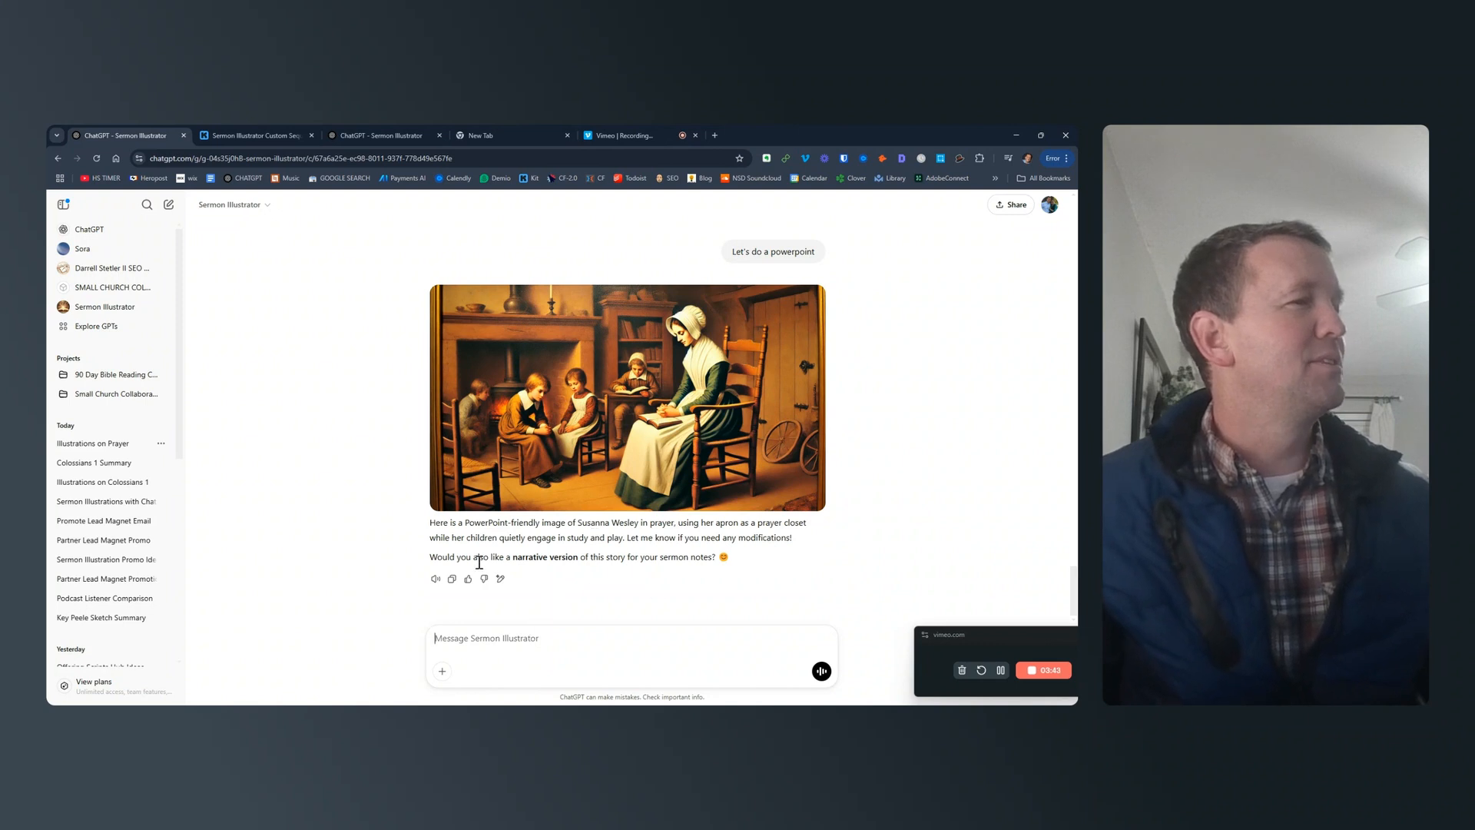
Accept the offer of a narrative version of the story for the sermon notes by replying "Yes please".
drag(478, 563, 604, 558)
click(507, 638)
text(Yes please)
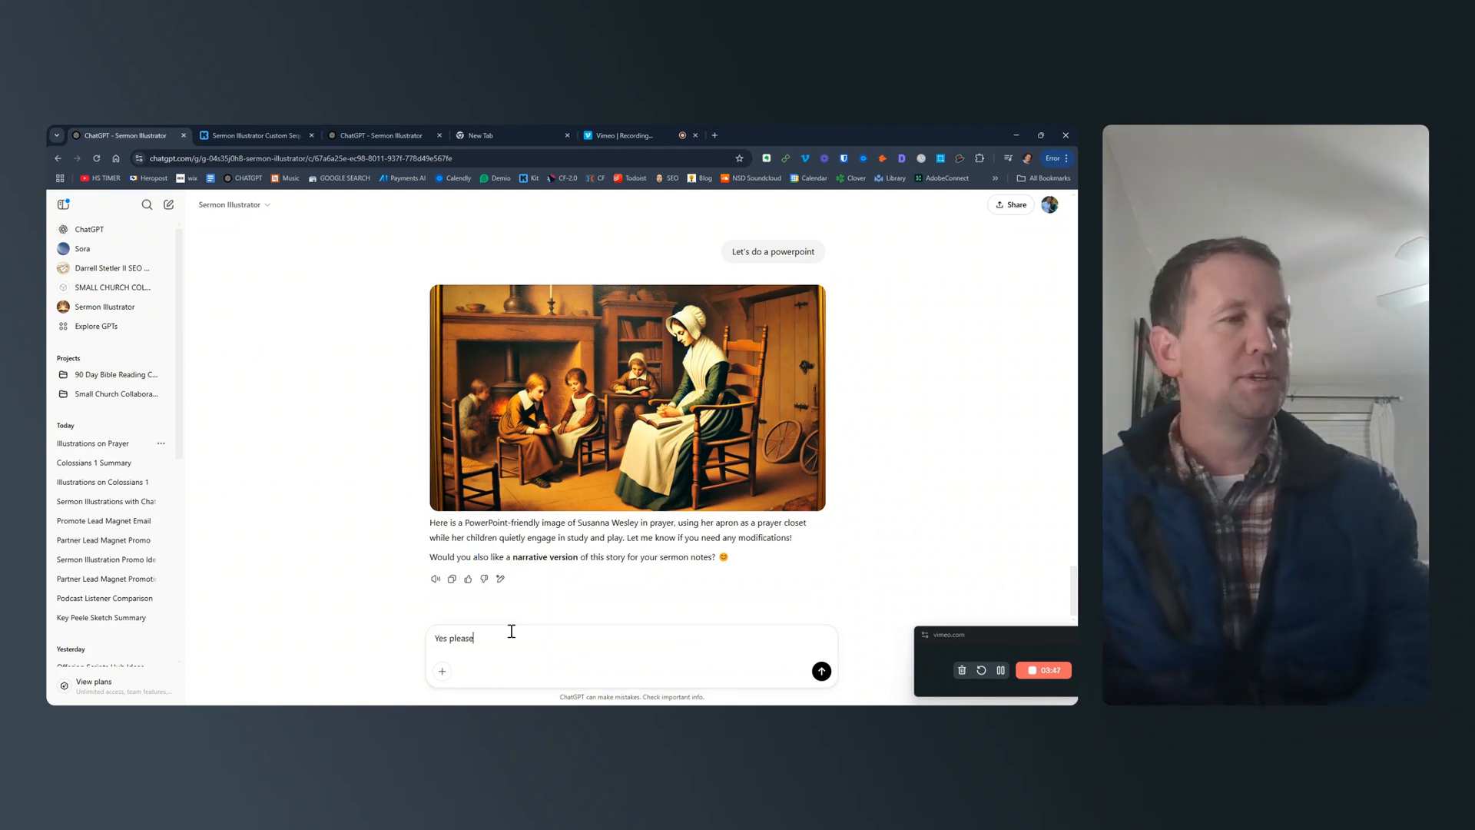
key(Return)
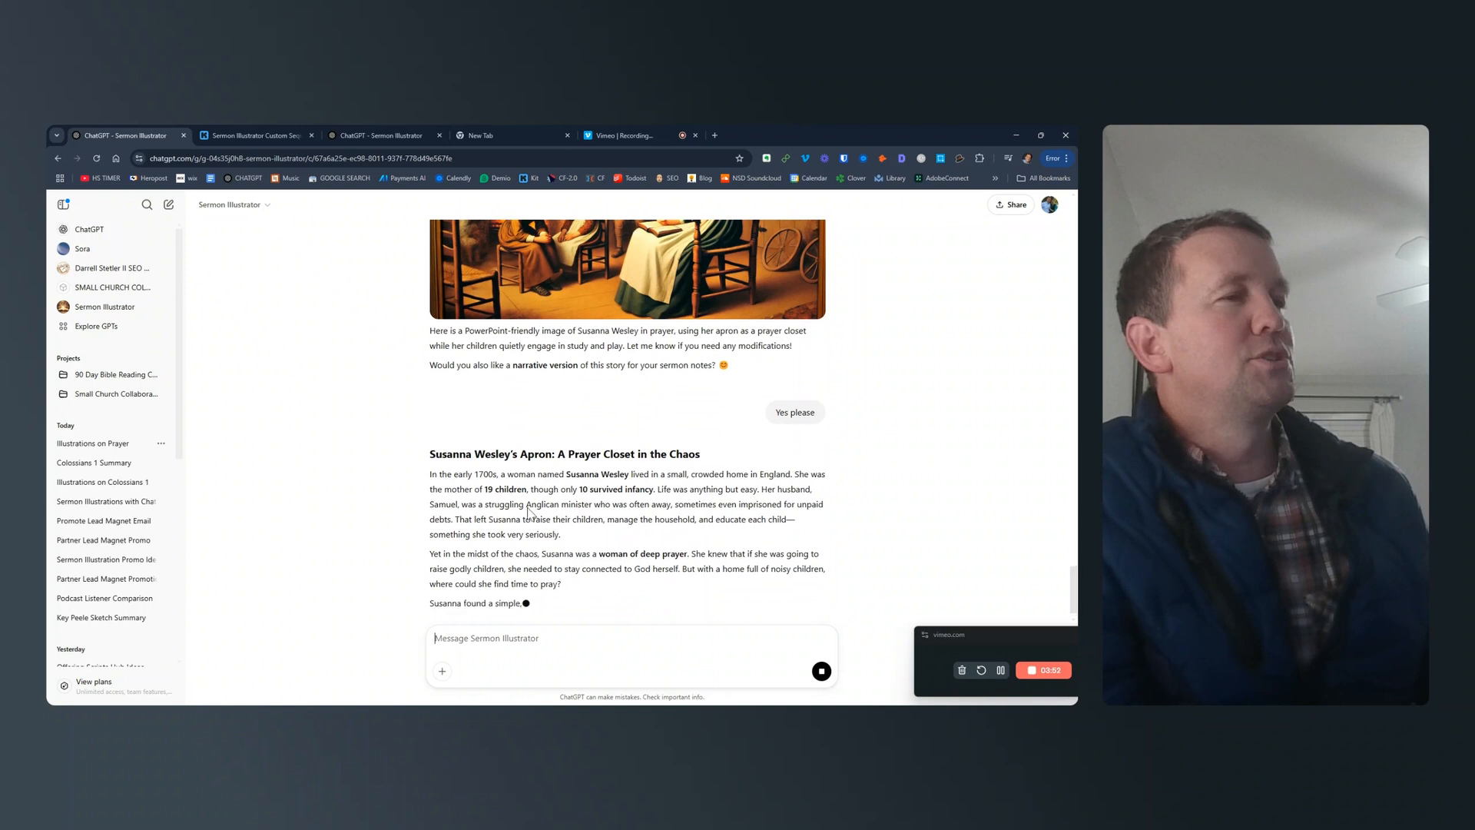
Read through the narrative version of Susanna Wesley's apron story, from her household background to the closing application question.
drag(528, 507, 430, 474)
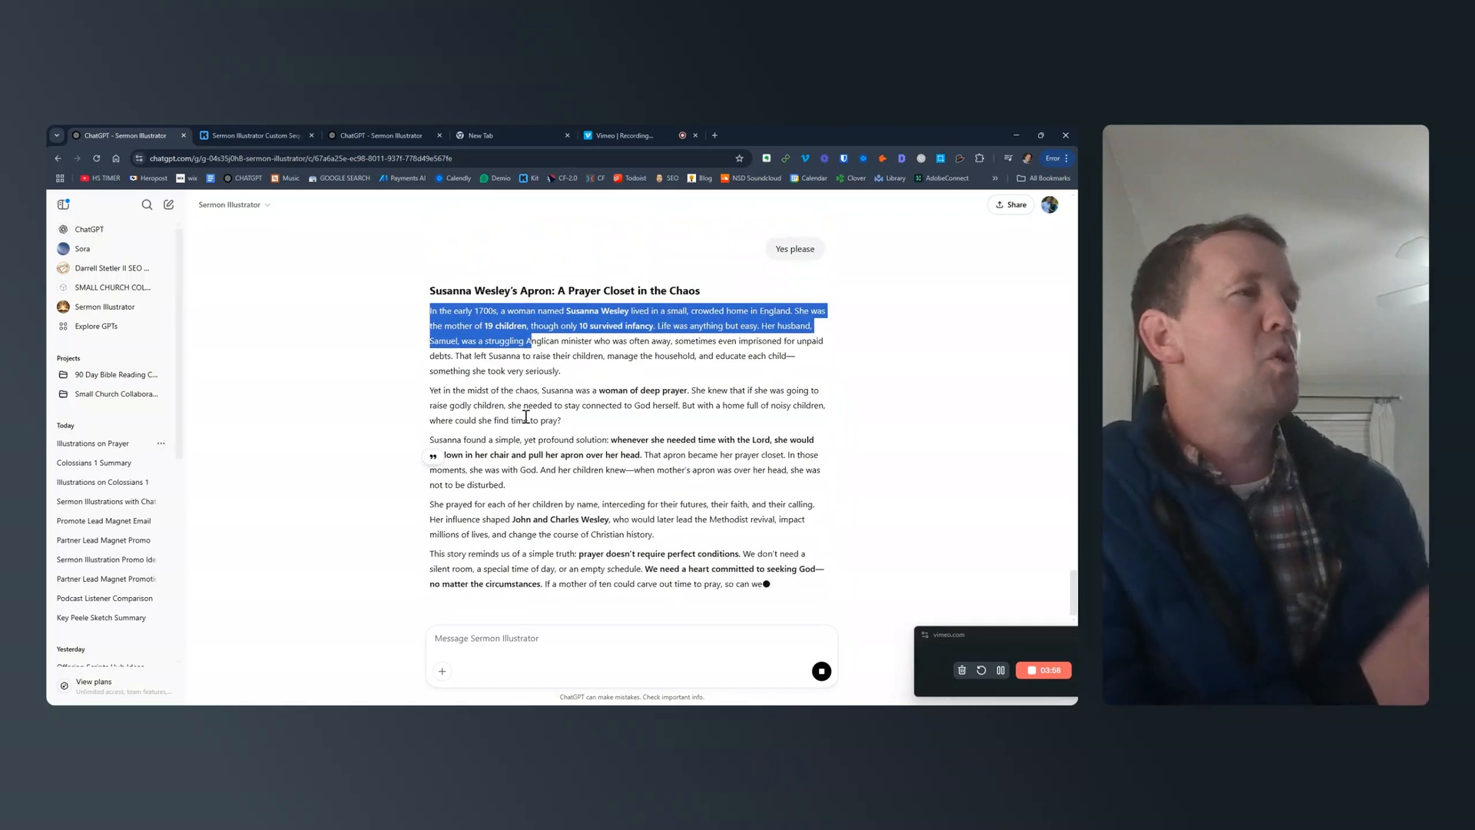
scroll(500, 385, up, 1)
drag(474, 360, 657, 361)
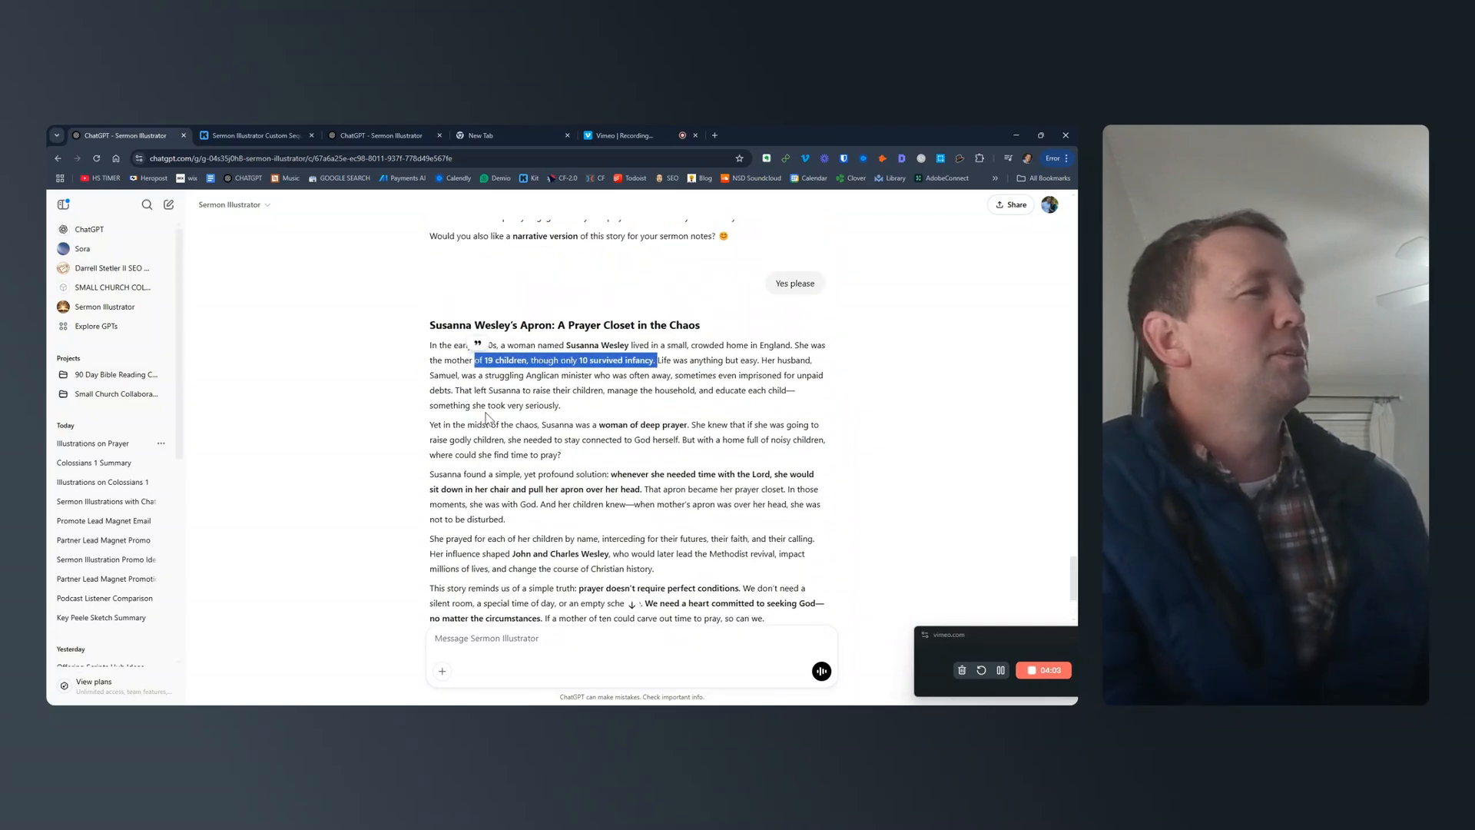
drag(486, 425, 637, 426)
drag(471, 474, 667, 489)
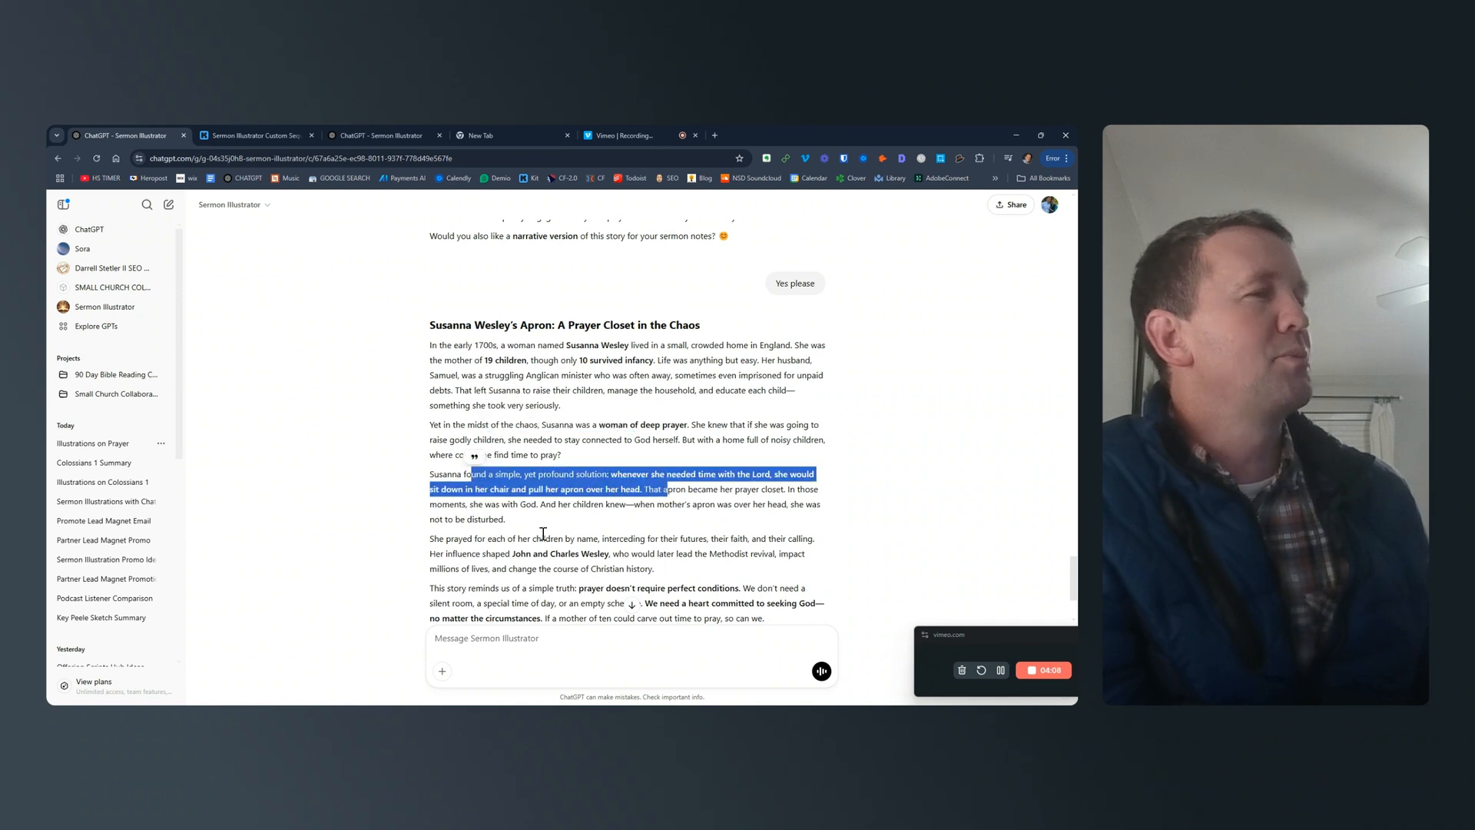
scroll(543, 533, down, 2)
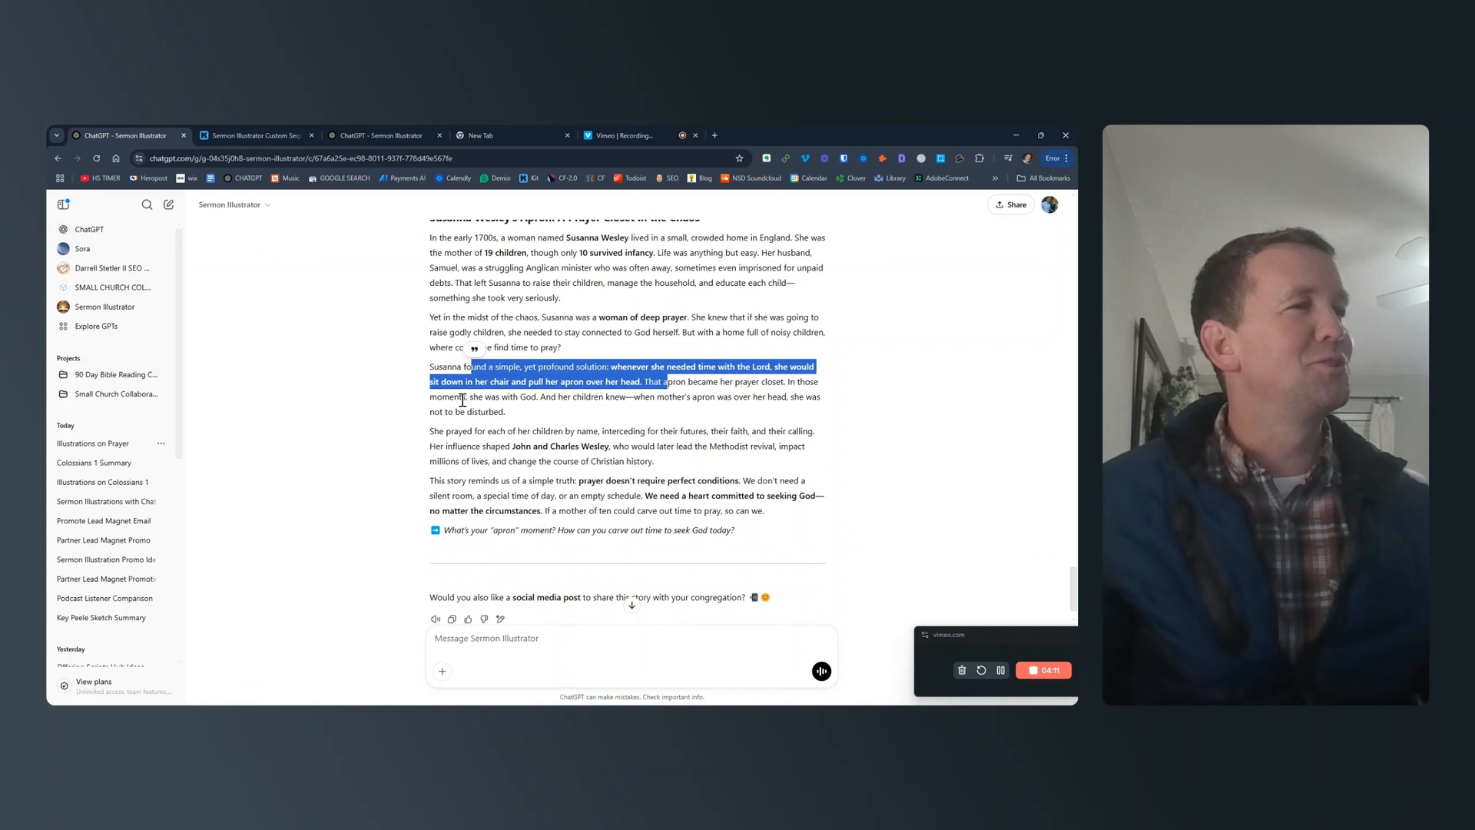
click(486, 450)
triple_click(486, 448)
click(487, 438)
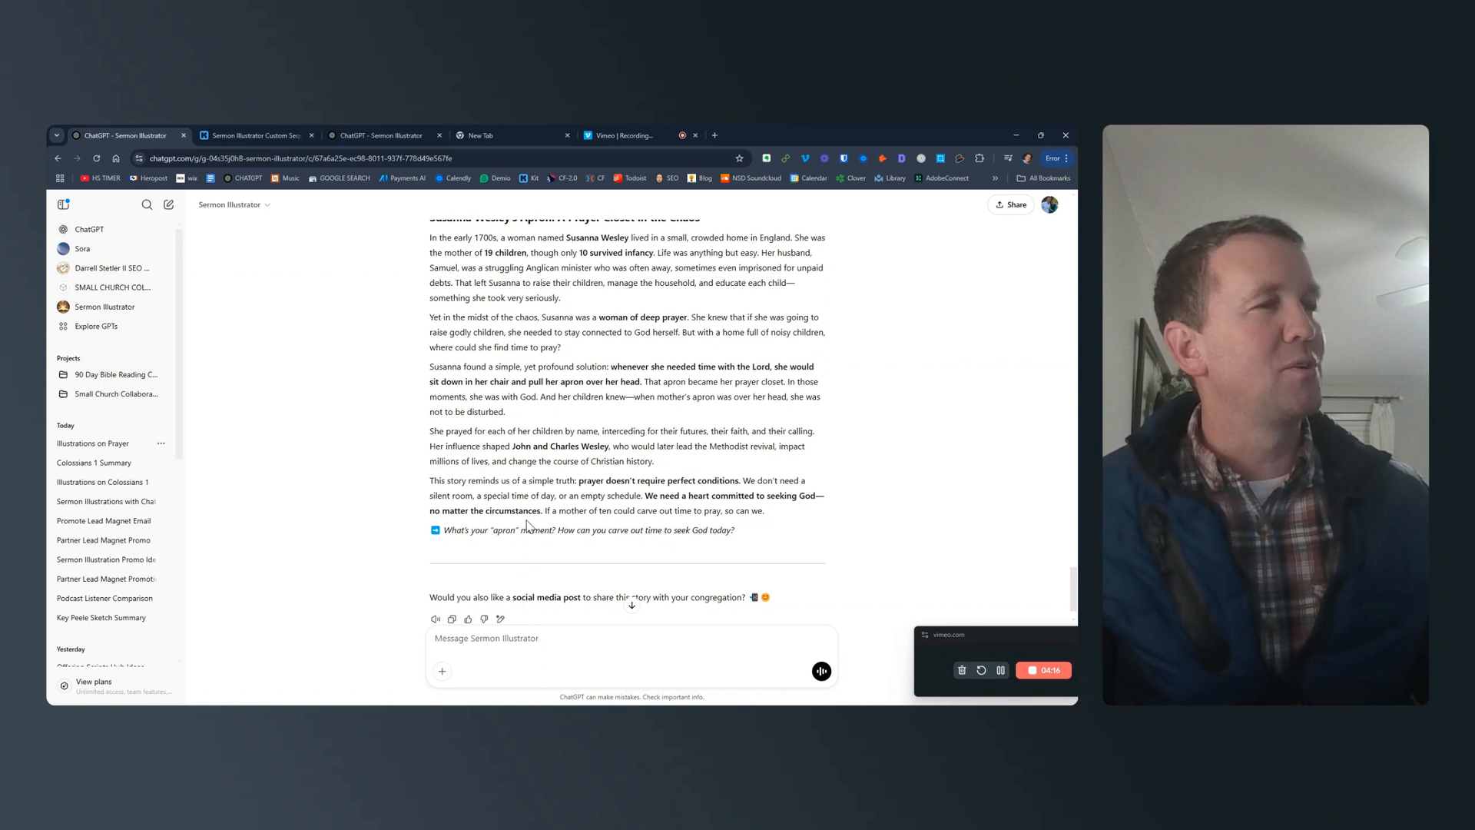
scroll(568, 557, down, 1)
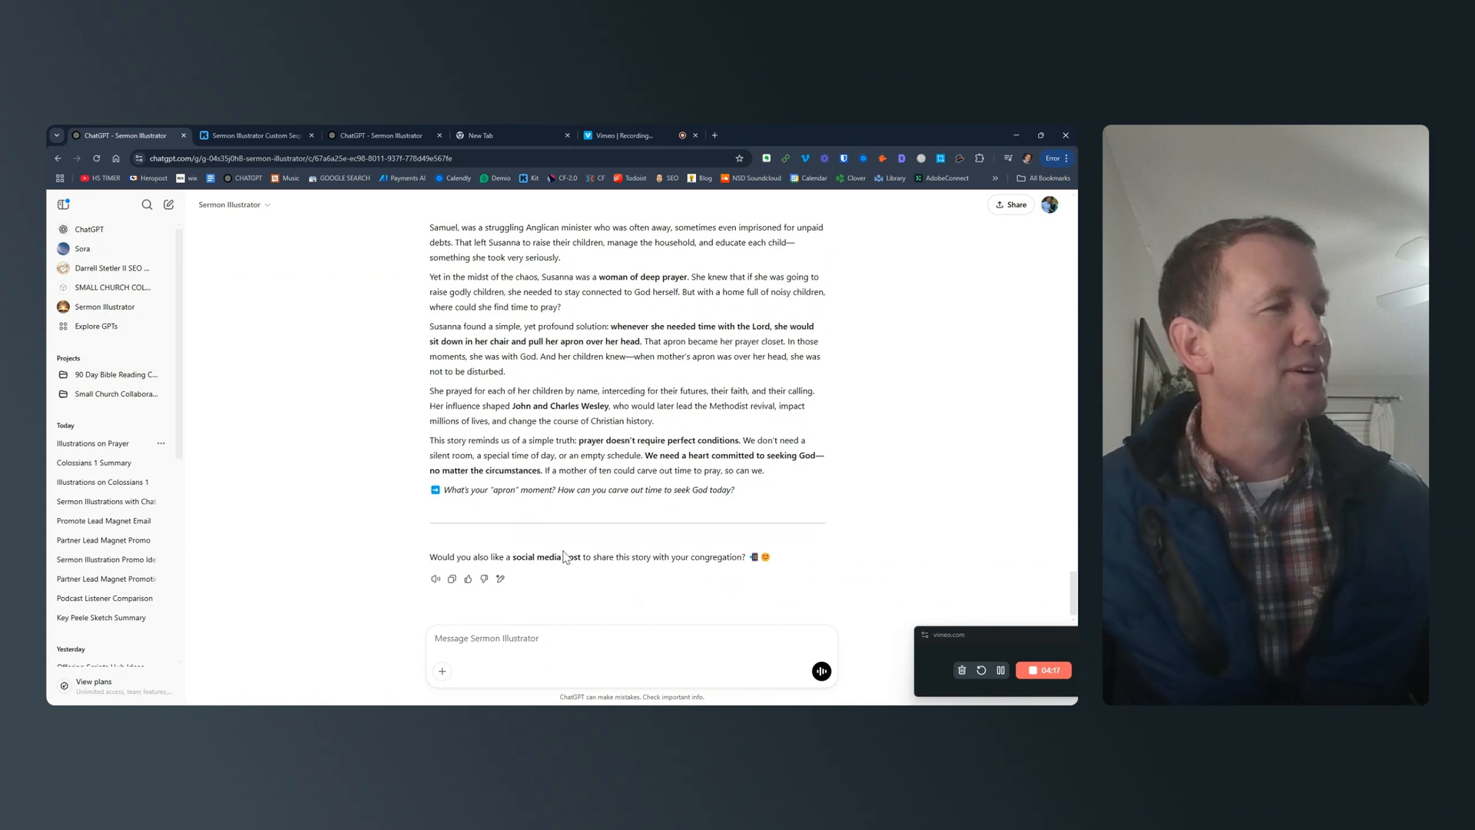
Accept the offer of a social media post sharing the story with the congregation by replying "Yes please!".
drag(471, 557, 554, 557)
click(539, 635)
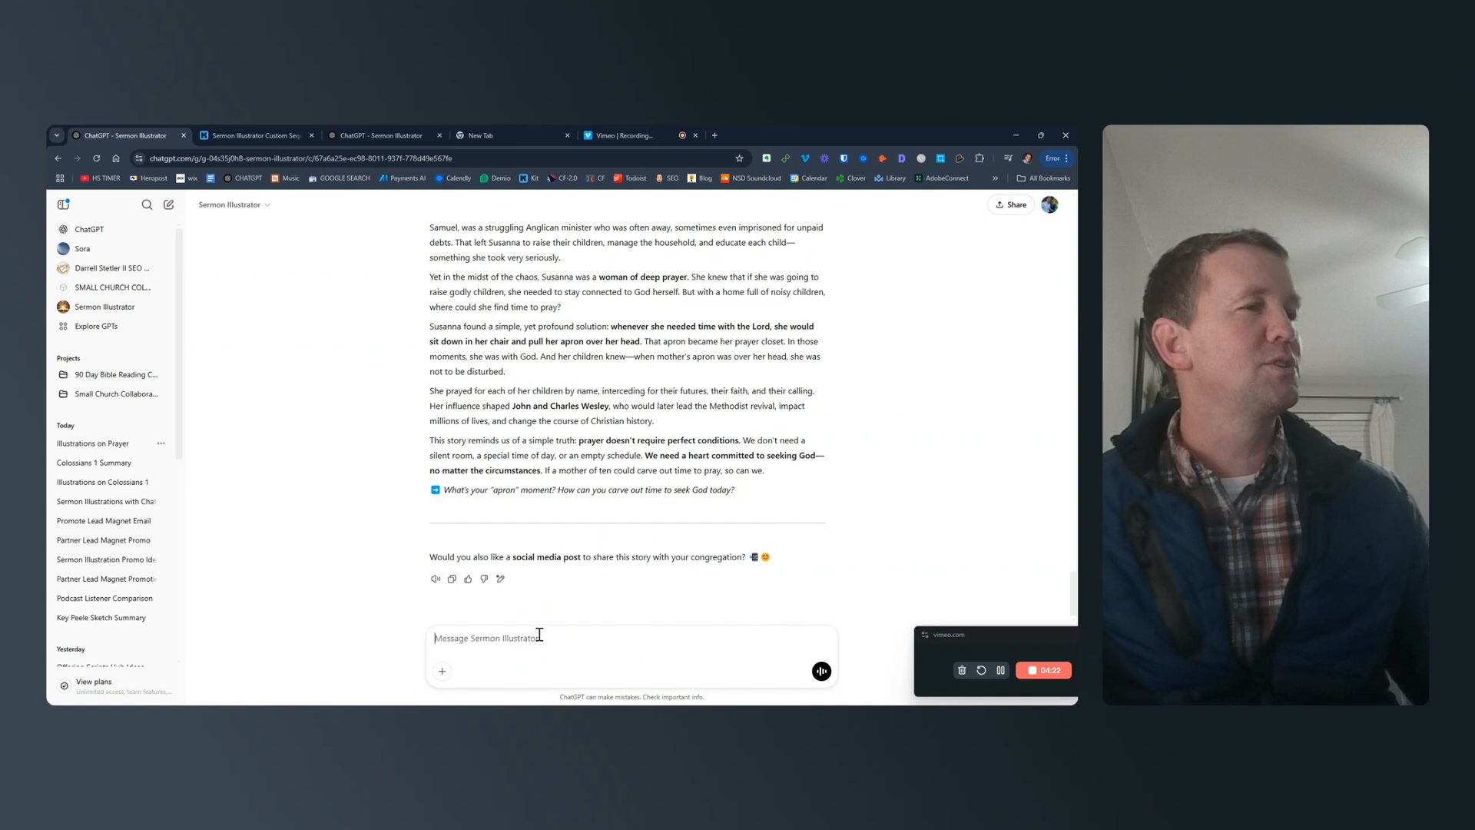
text(Yes please!)
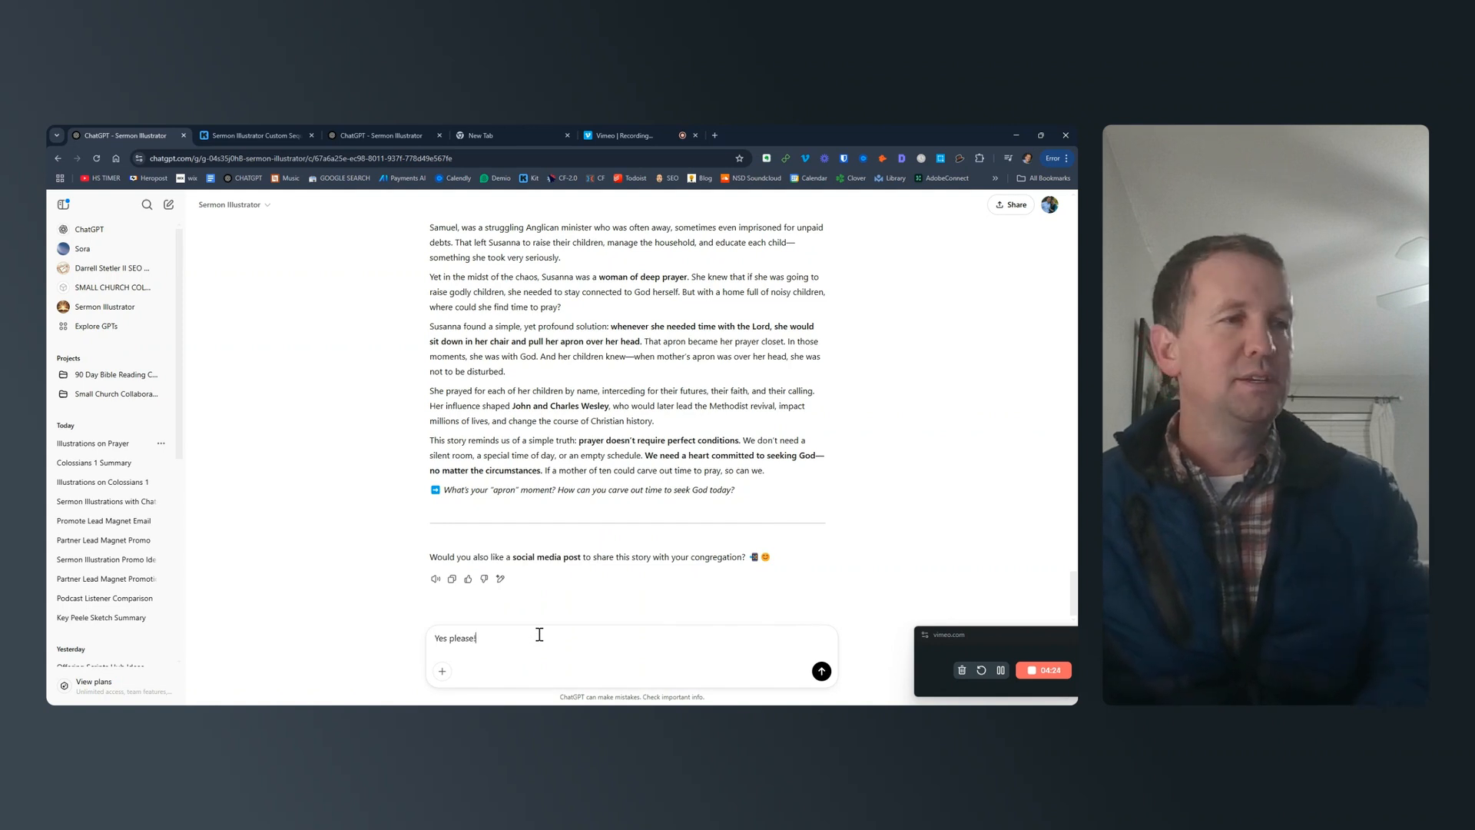
key(Return)
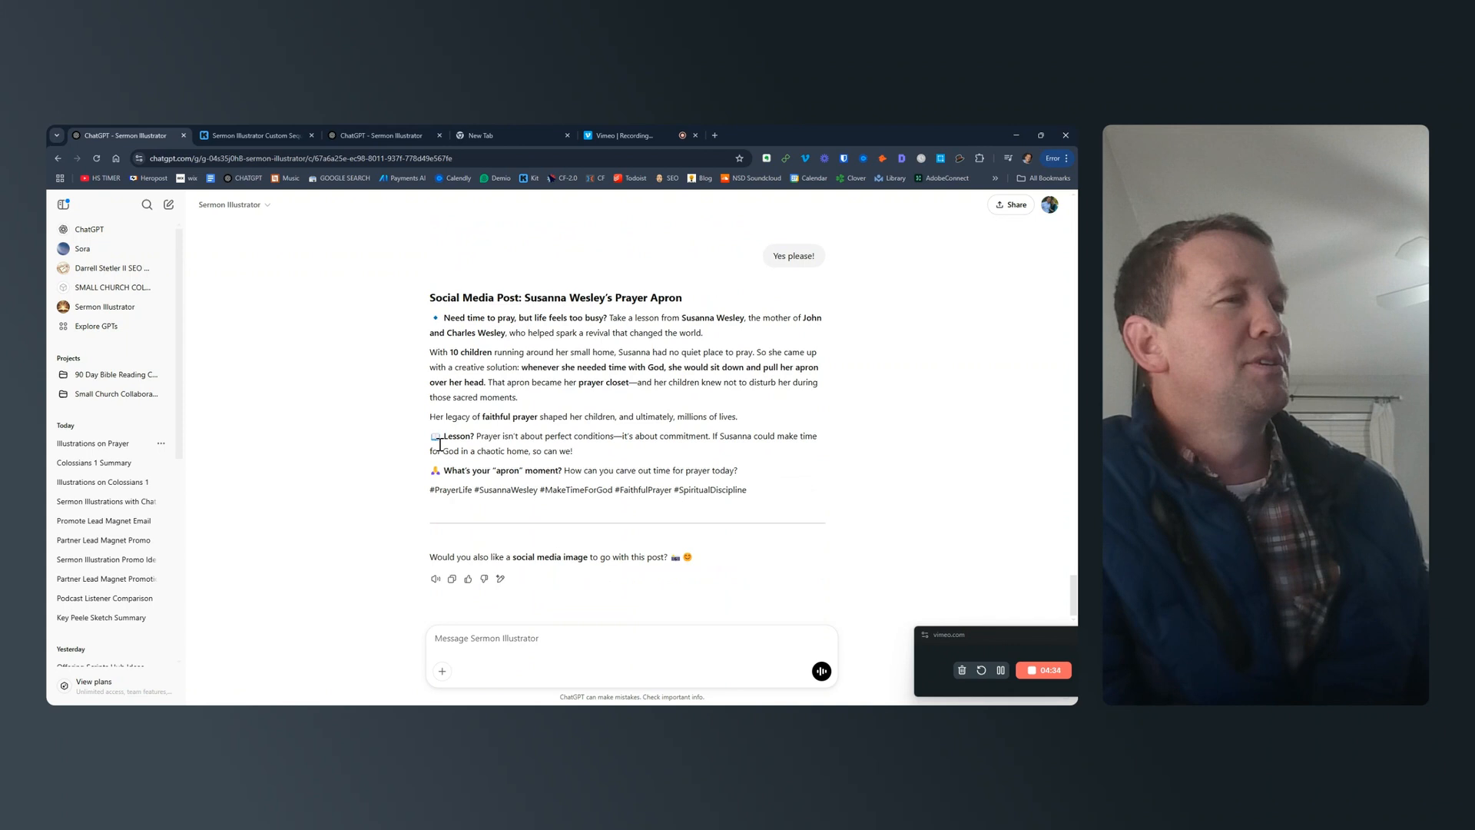
Request a social media image to go with the post by replying "Yes".
click(514, 624)
text(Yes)
key(Return)
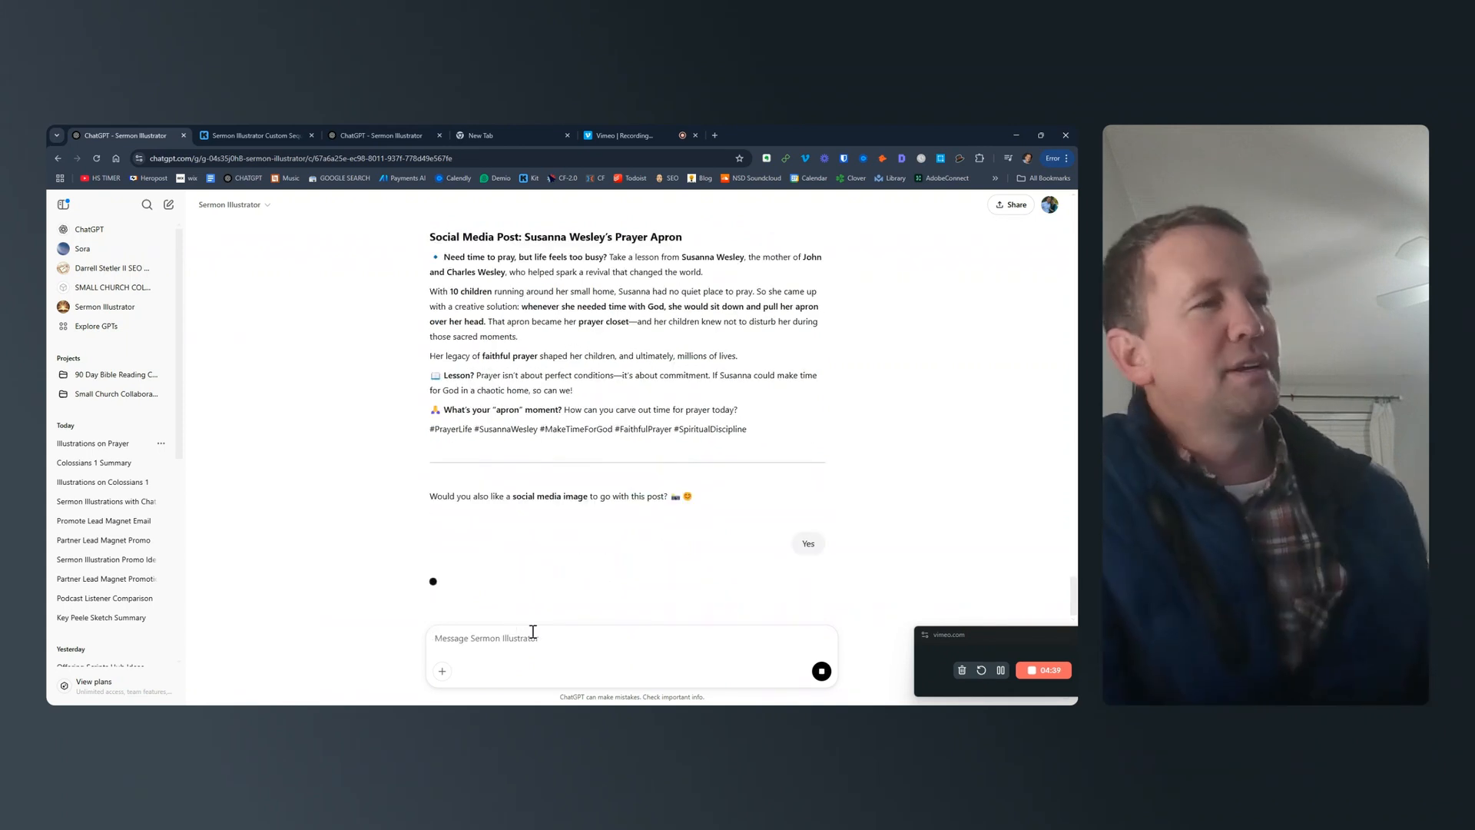
Review the Susanna Wesley social media post, starting with its opening hook about being too busy to pray.
scroll(665, 478, up, 4)
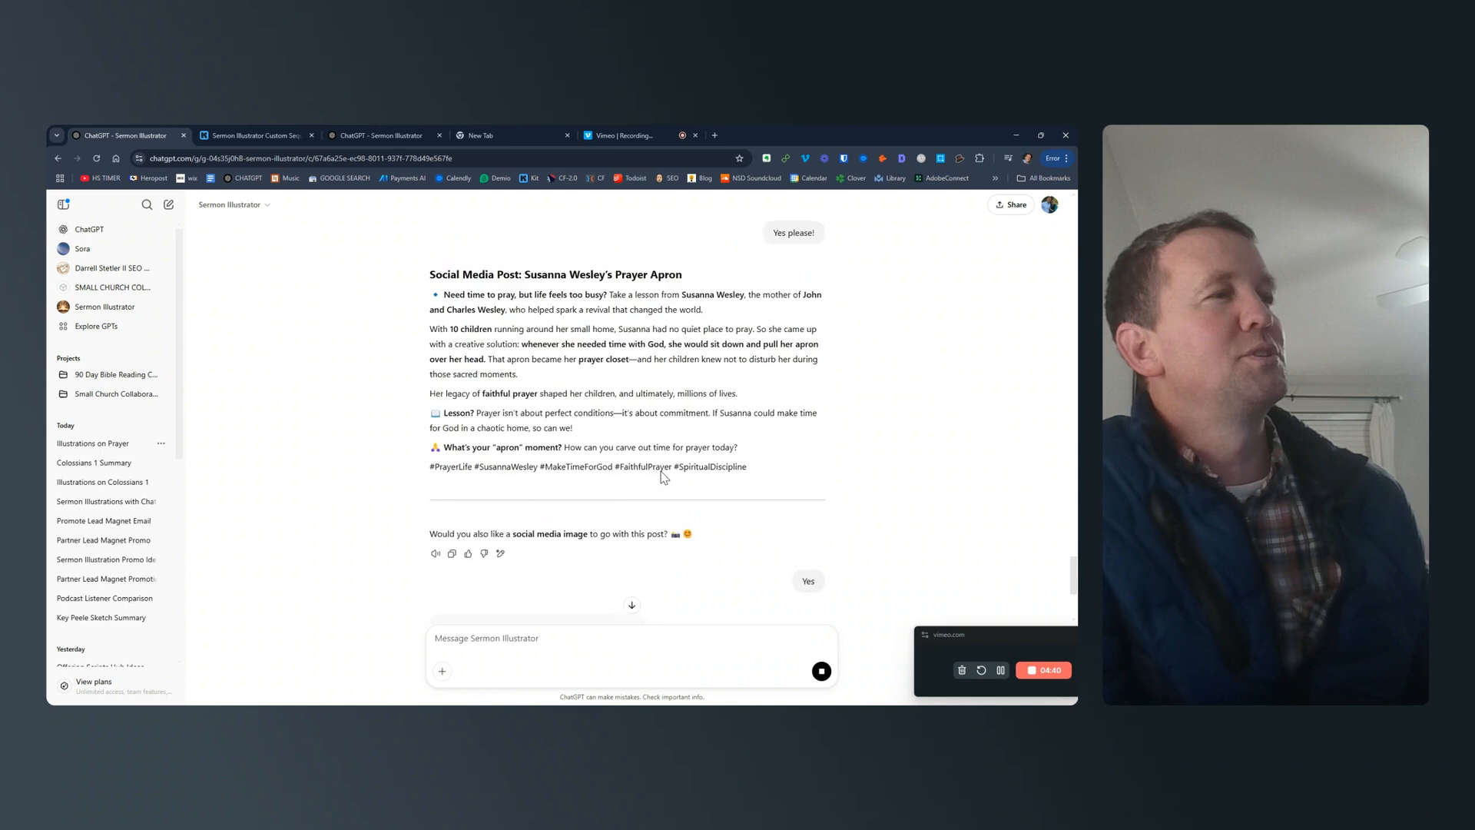
drag(444, 328, 613, 331)
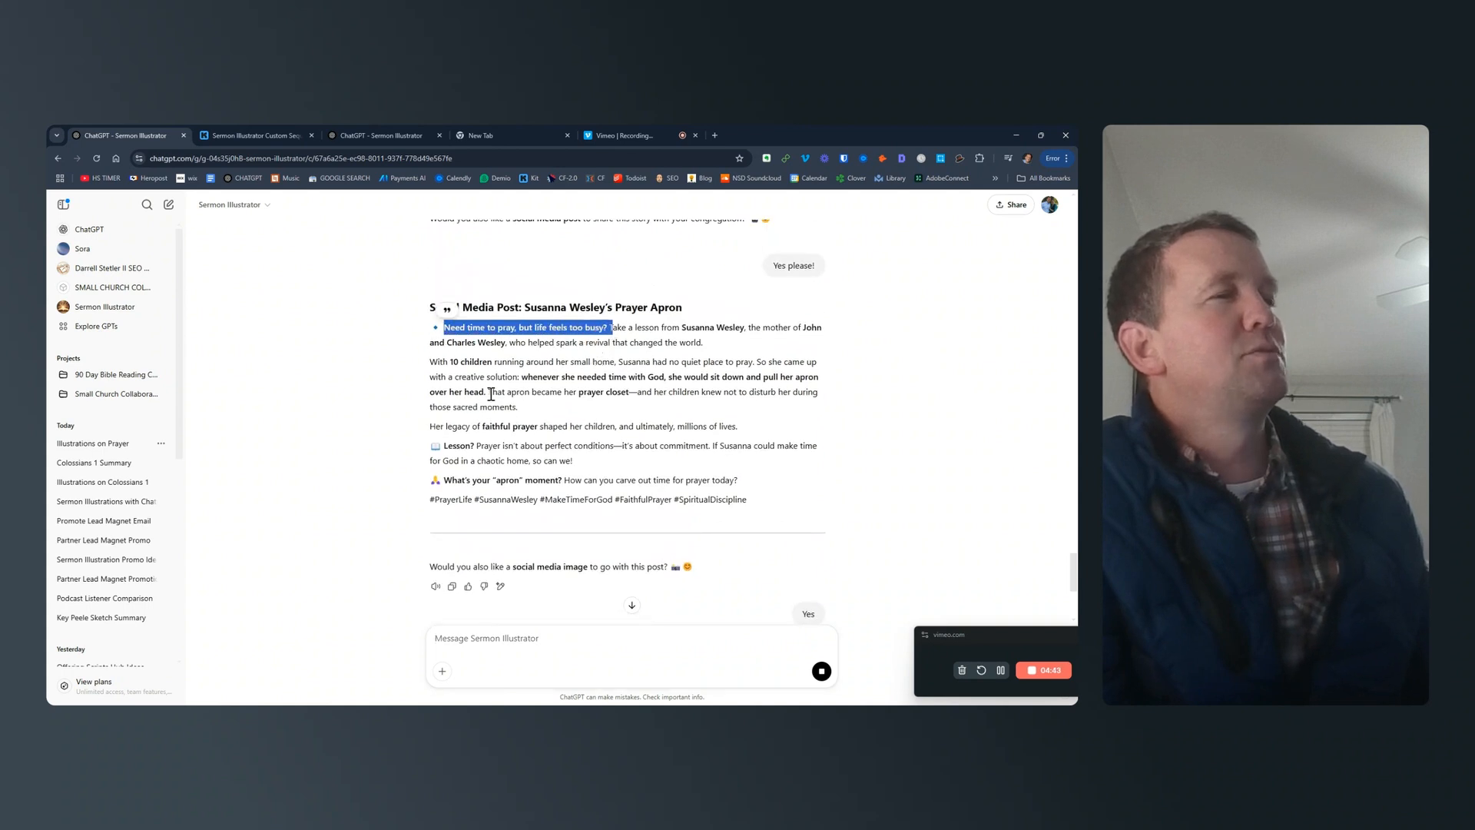
click(449, 363)
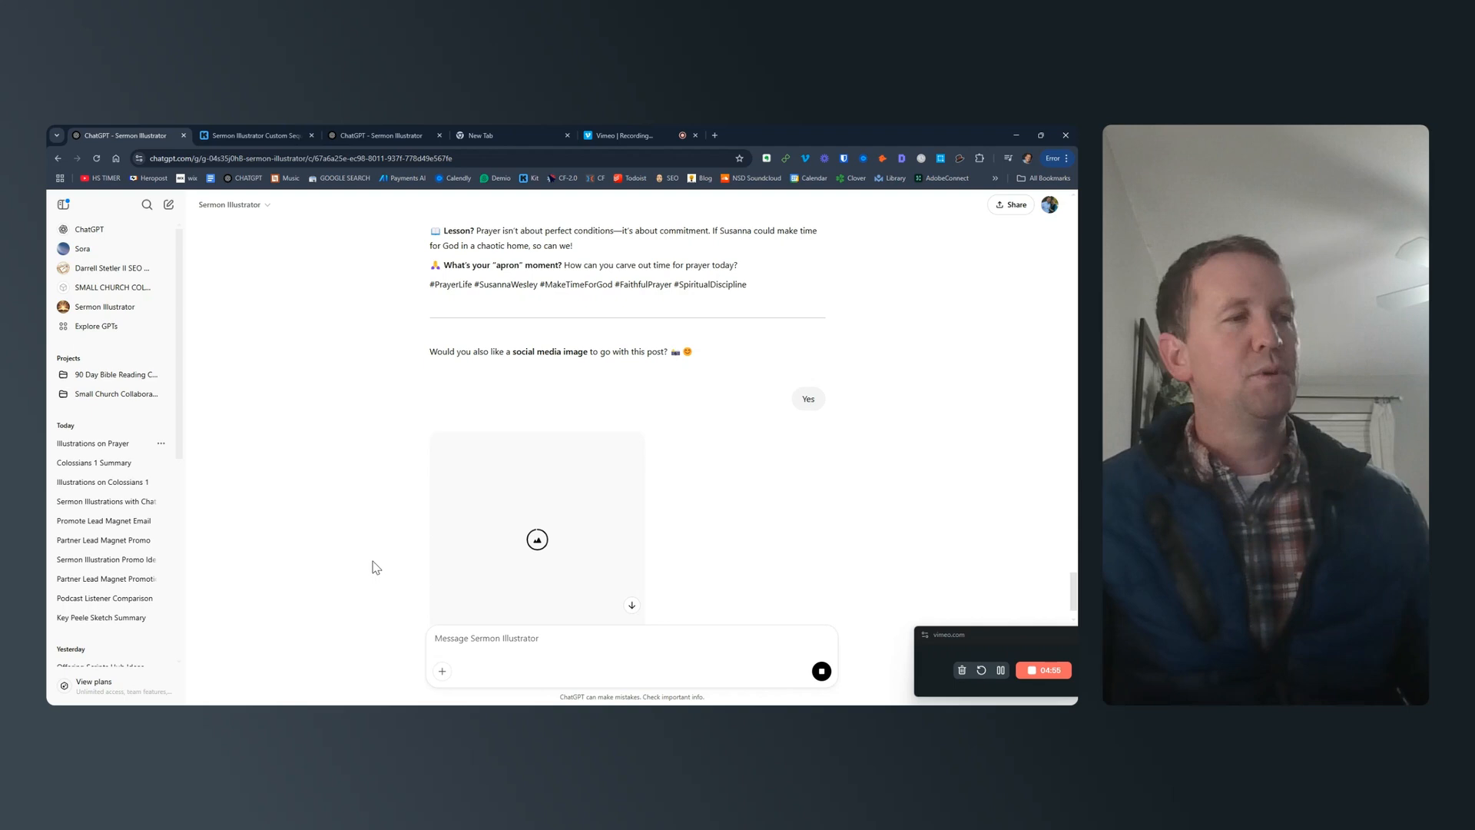
Ask for another post that's a promo designed to get people to want to come hear the rest of the story at church this Sunday.
click(494, 638)
text(Can)
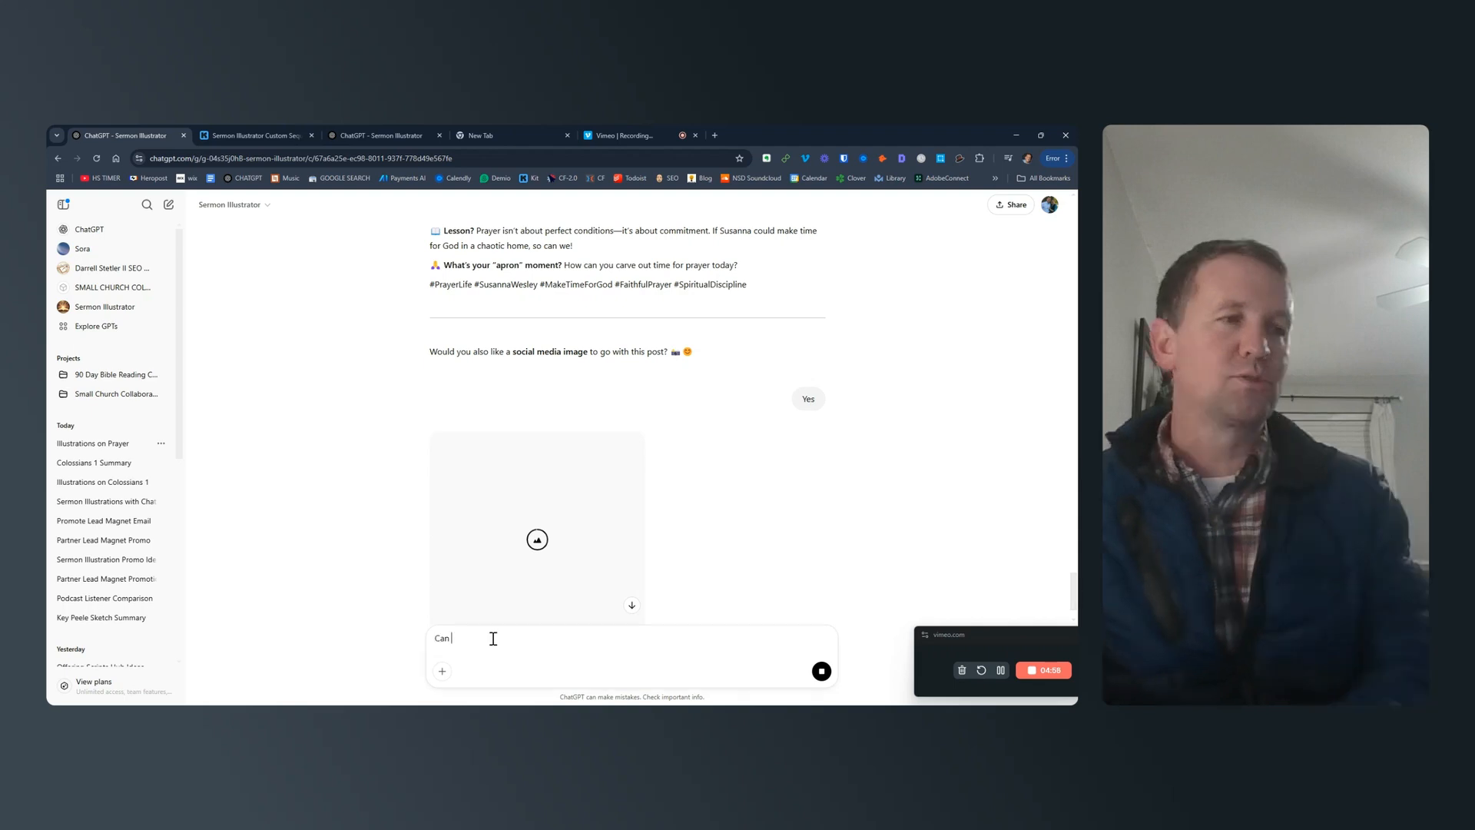
text(you do another p)
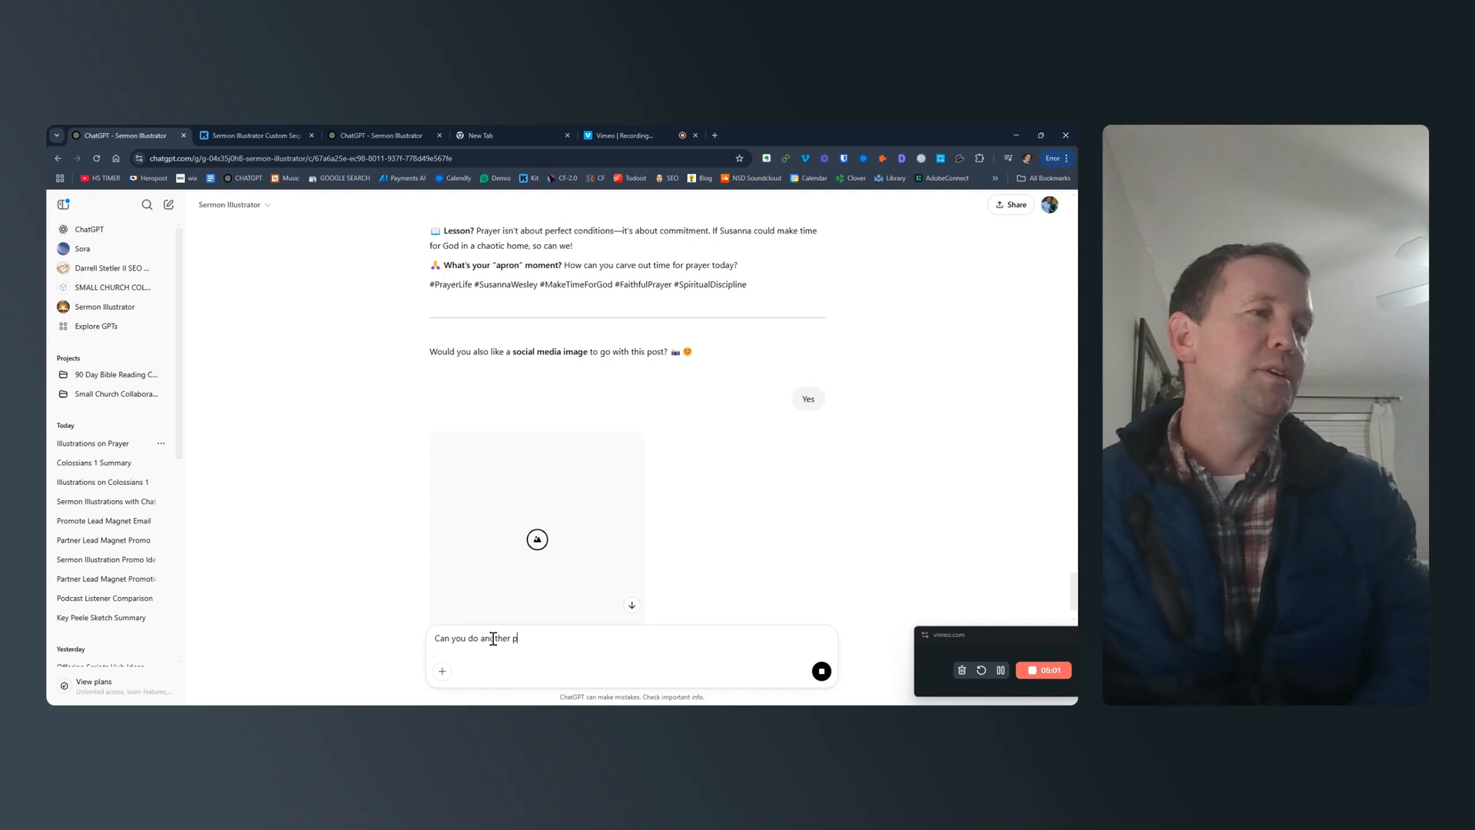
text(ost that's a)
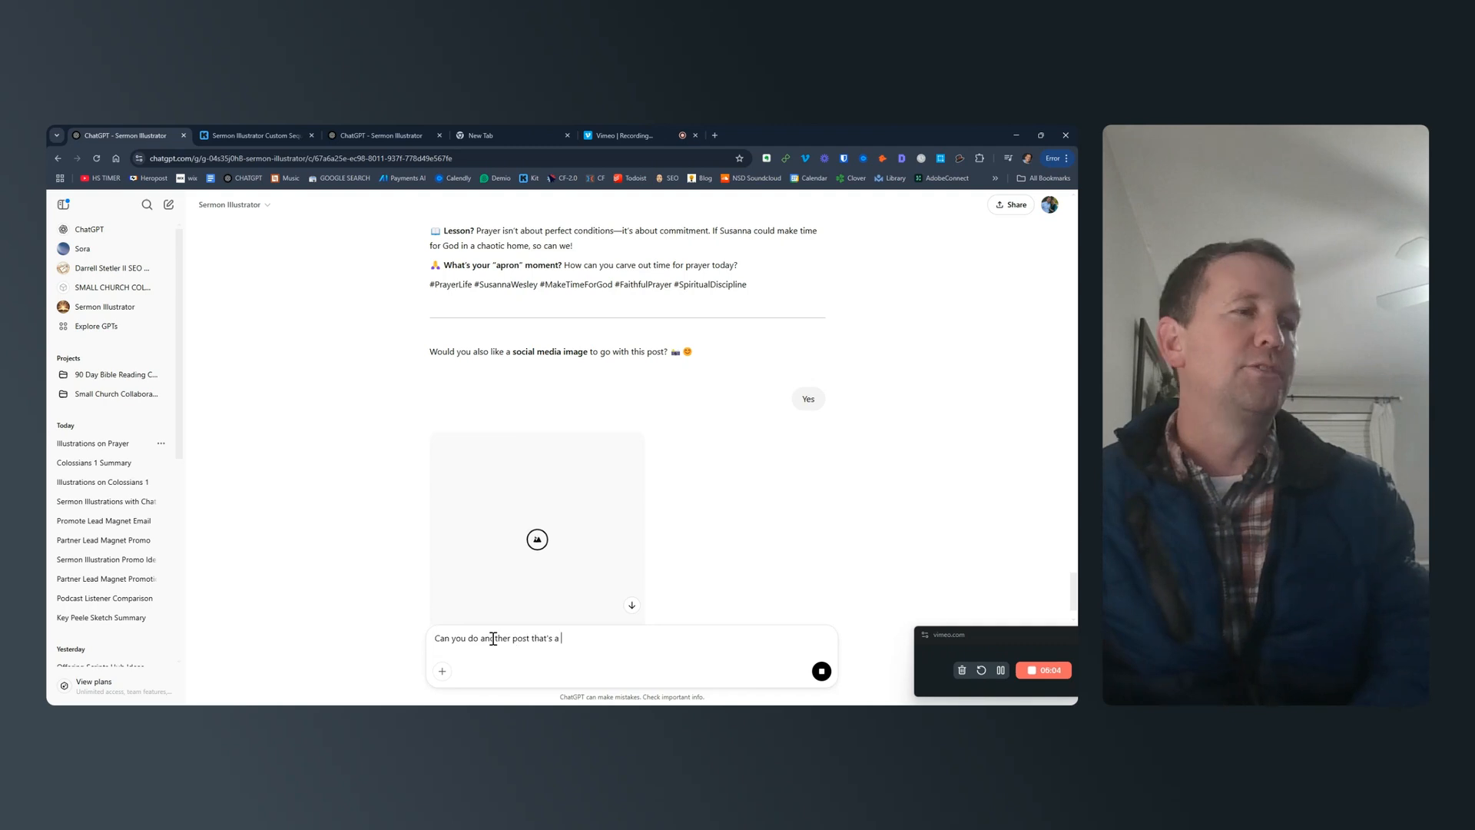
text(promo designed to get po)
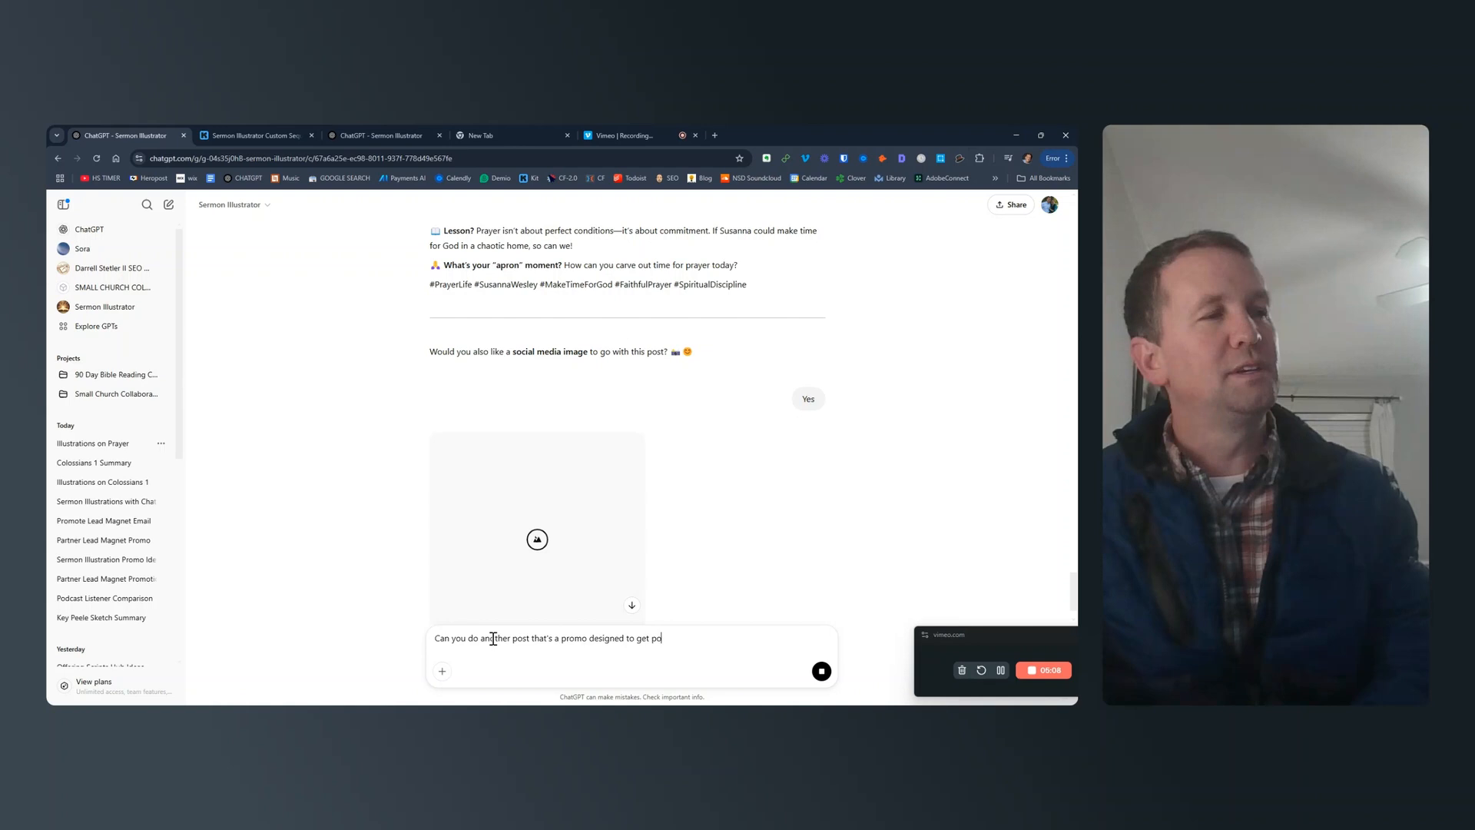
text(eple to want to come hear the rest of the story a)
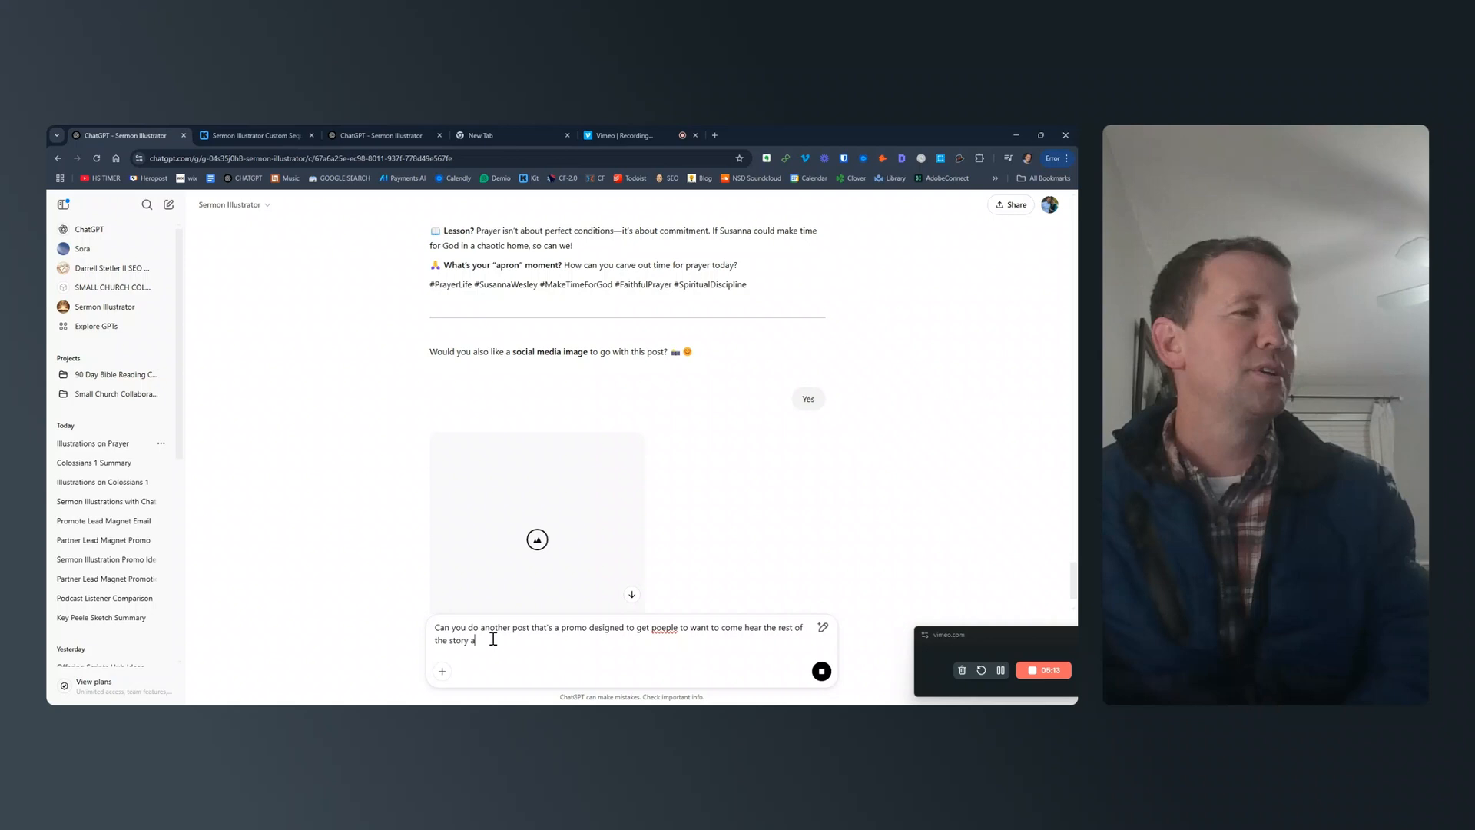
text(t church this Sunday?)
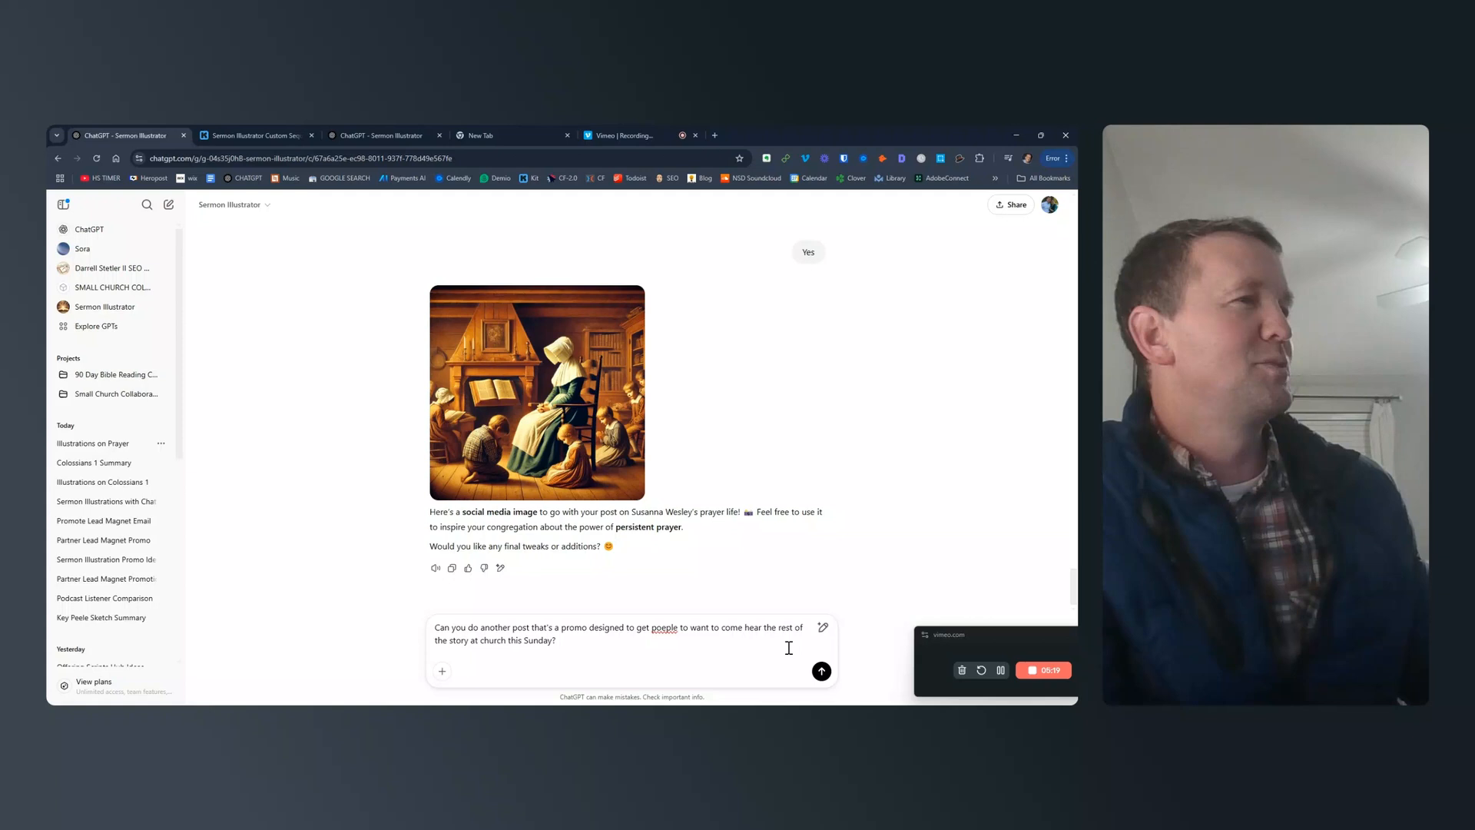
key(Return)
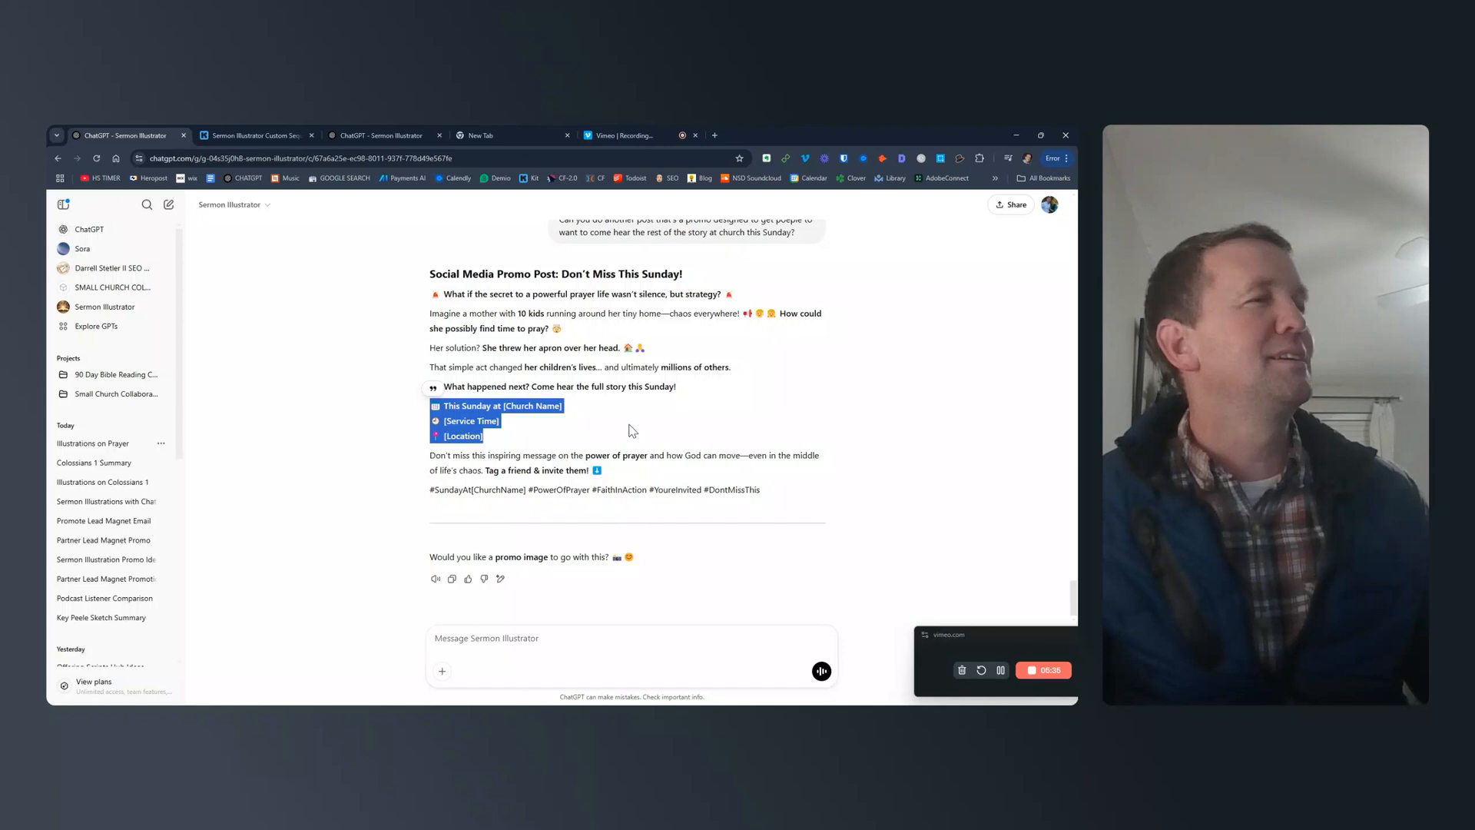
click(729, 456)
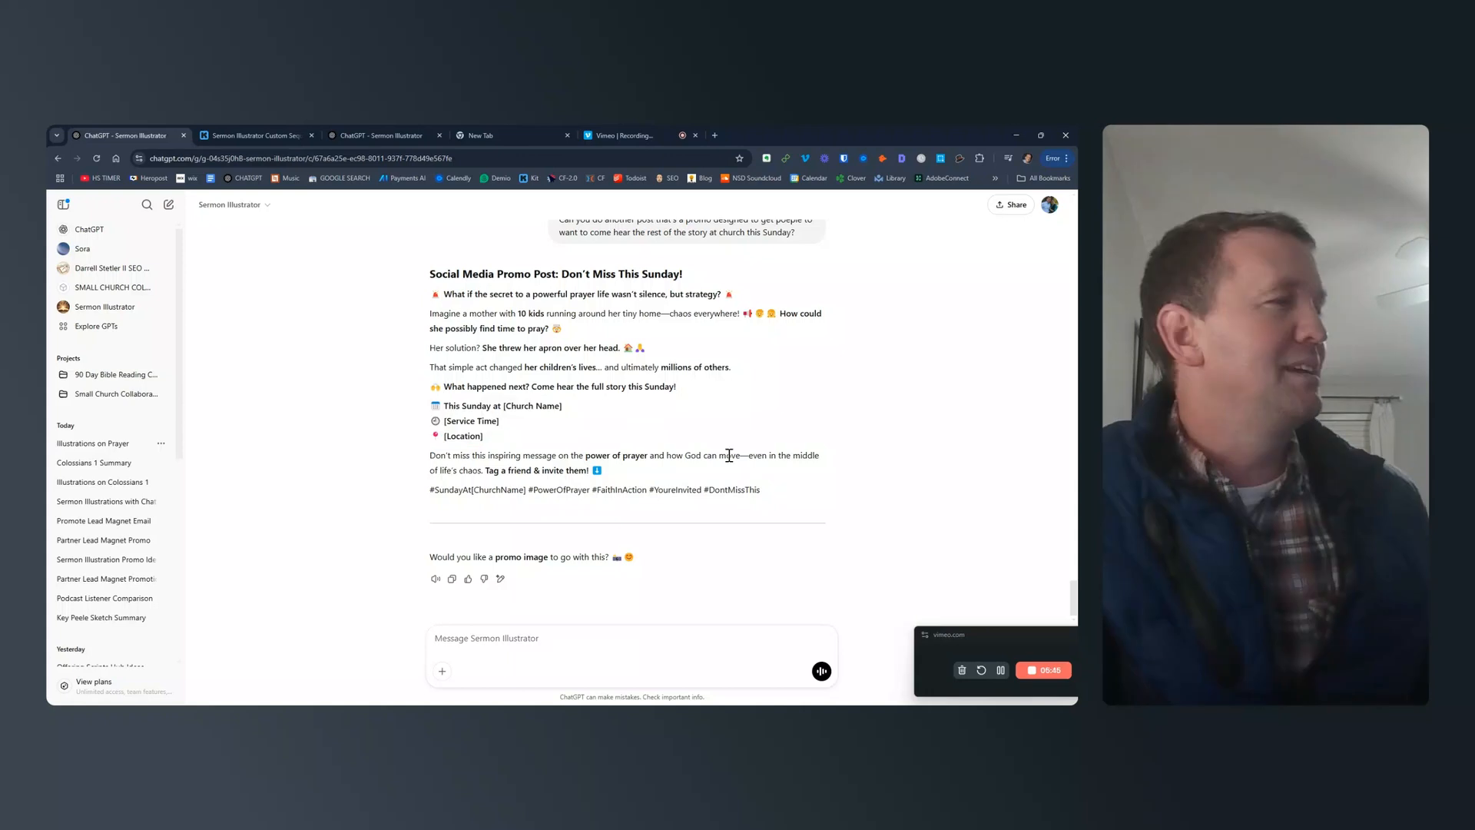